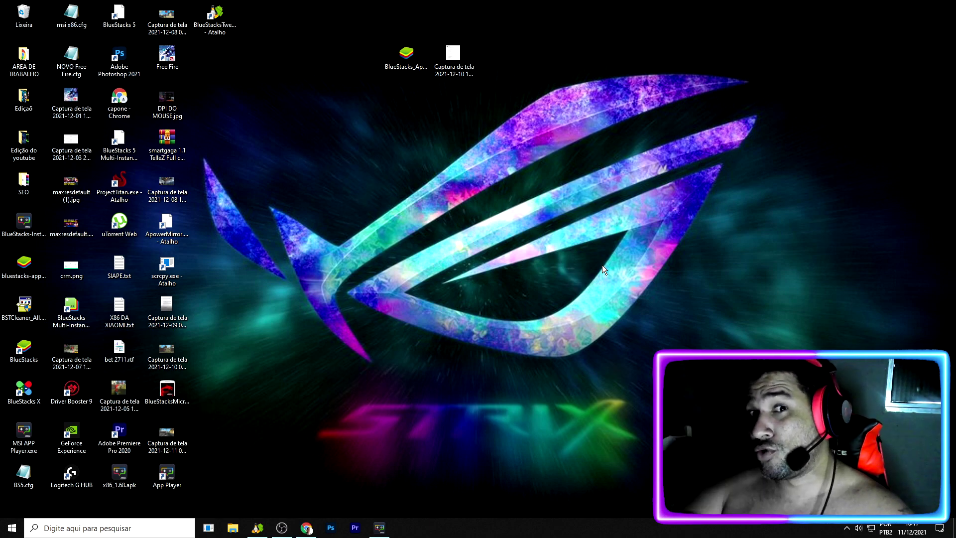
Move the BlueStacks Tweaker shortcut to a clear area of the desktop and bring up MSI App Player.
drag(217, 29, 294, 166)
drag(287, 128, 289, 130)
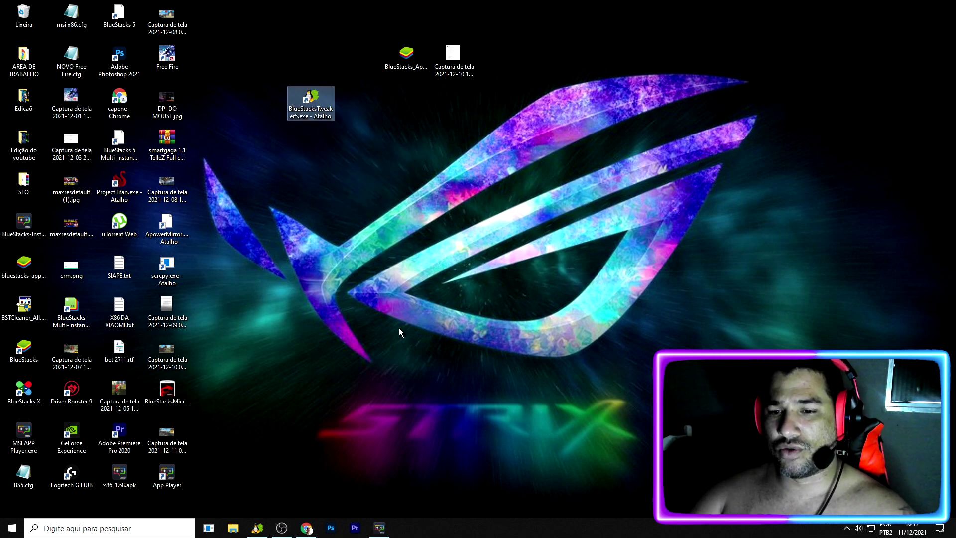
click(380, 527)
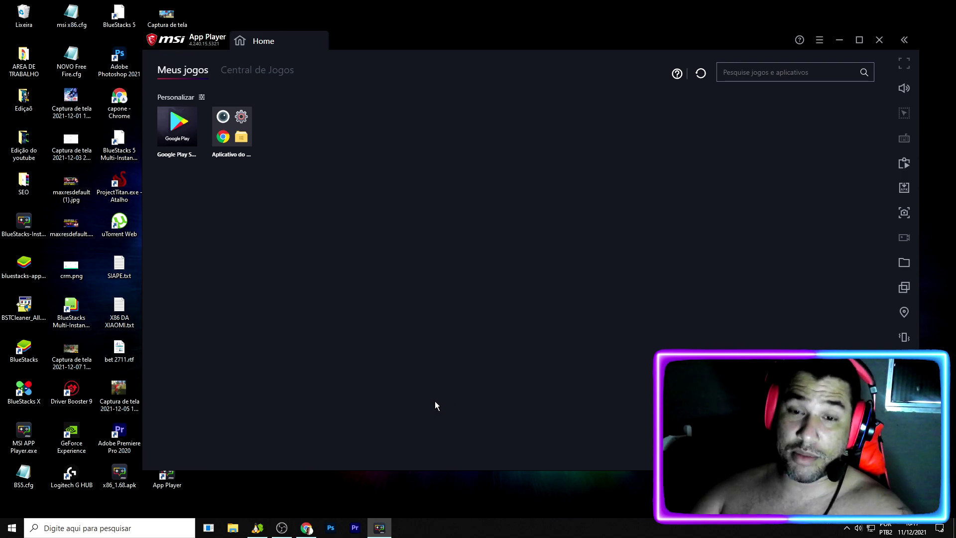
Switch to Chrome, search Google for bstweaker and open the official BlueStacks Tweaker site.
click(306, 527)
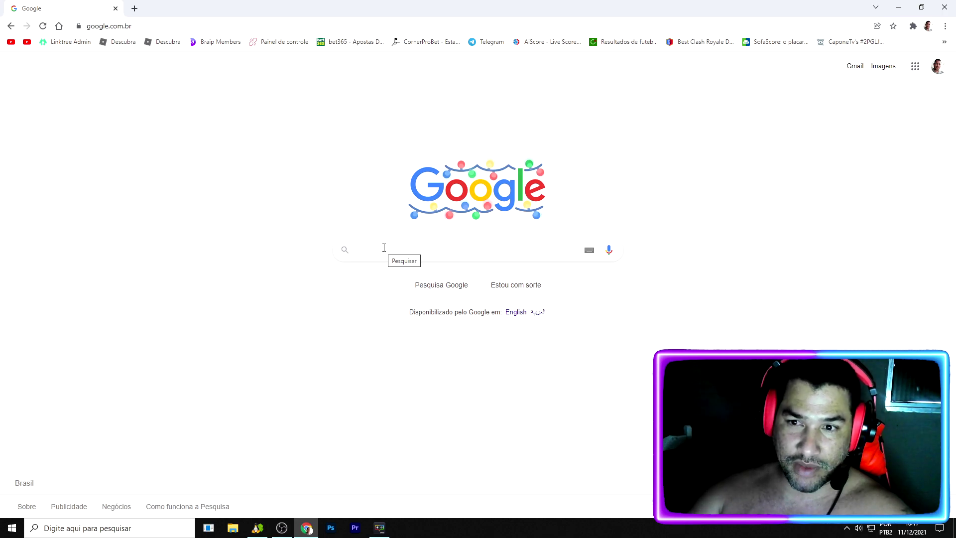
text(BS)
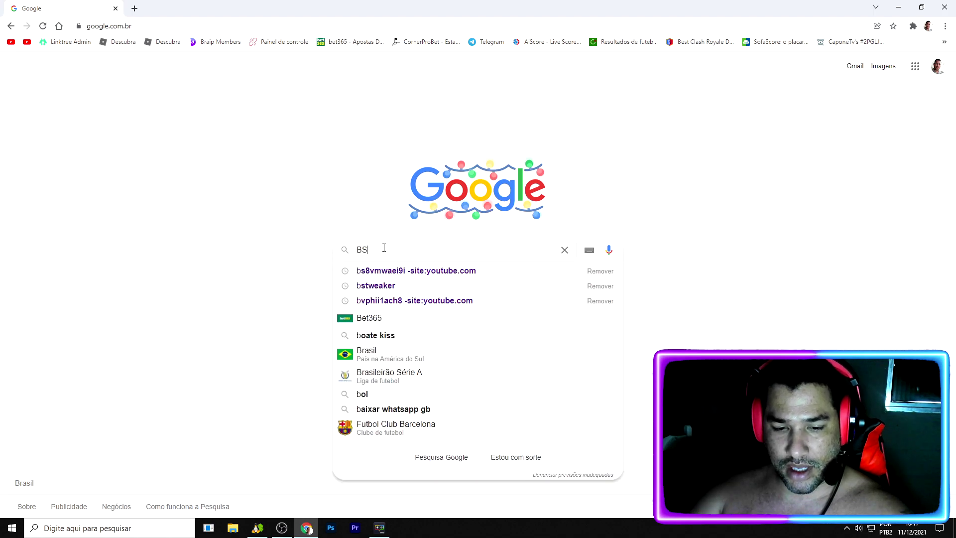
text(T)
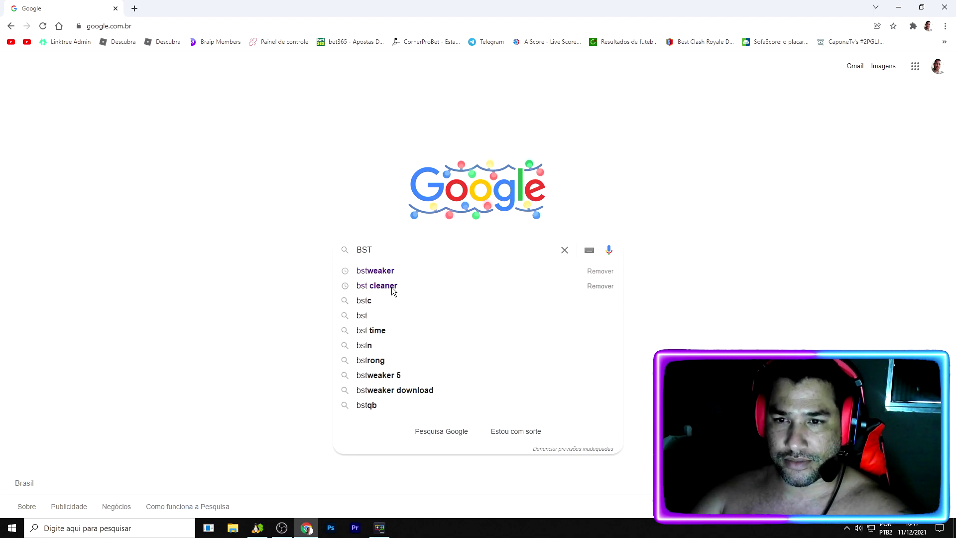
click(390, 270)
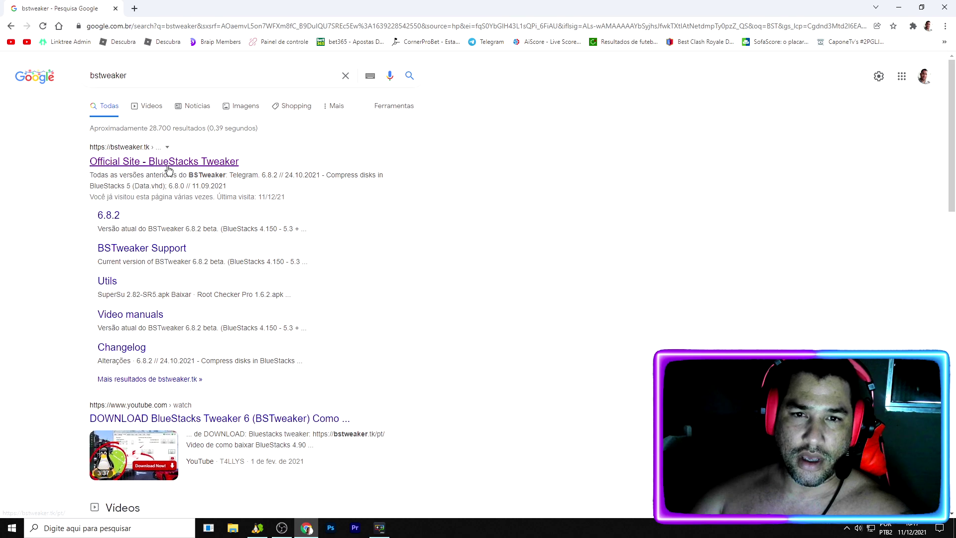
click(135, 166)
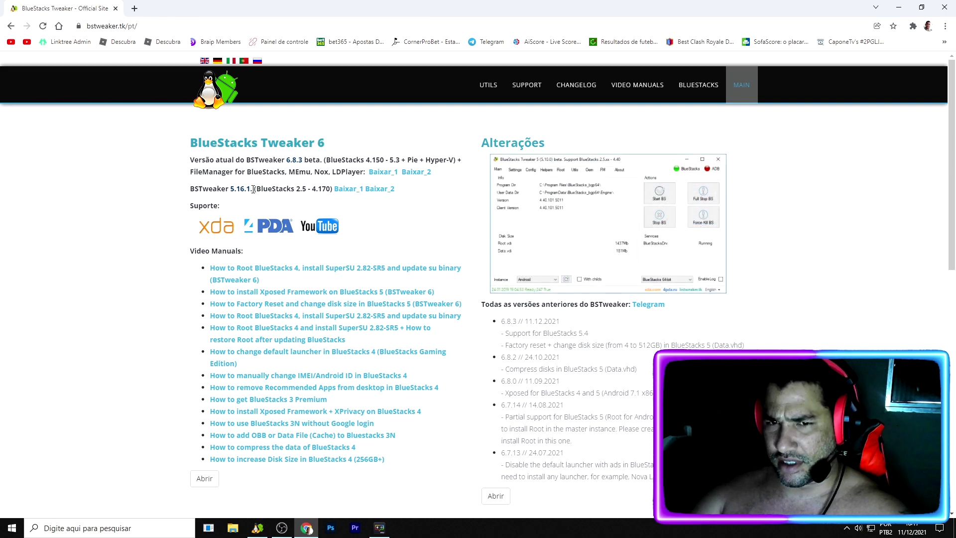
Download BSTweaker 5.16.1 from its first download link and show BSTweaker51610.zip in its folder.
click(341, 189)
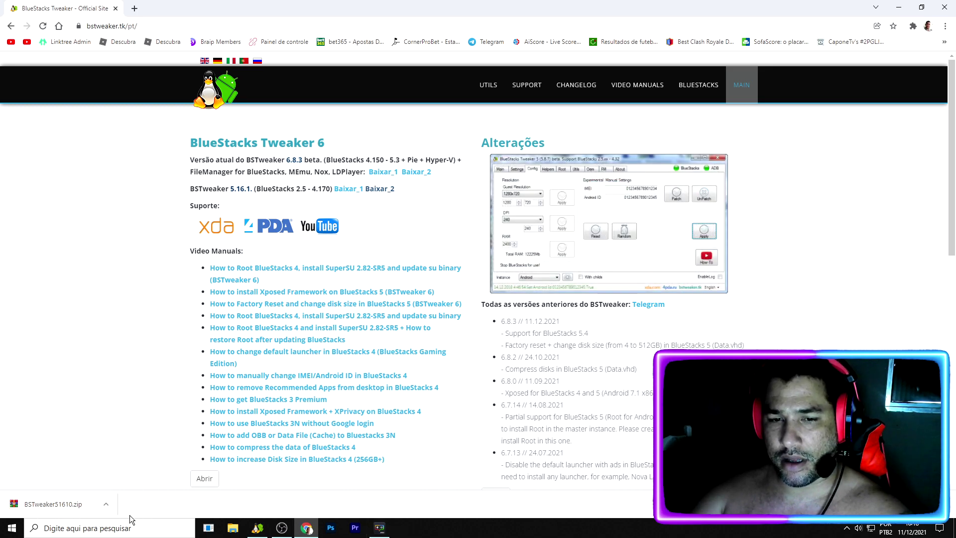
click(106, 505)
click(141, 470)
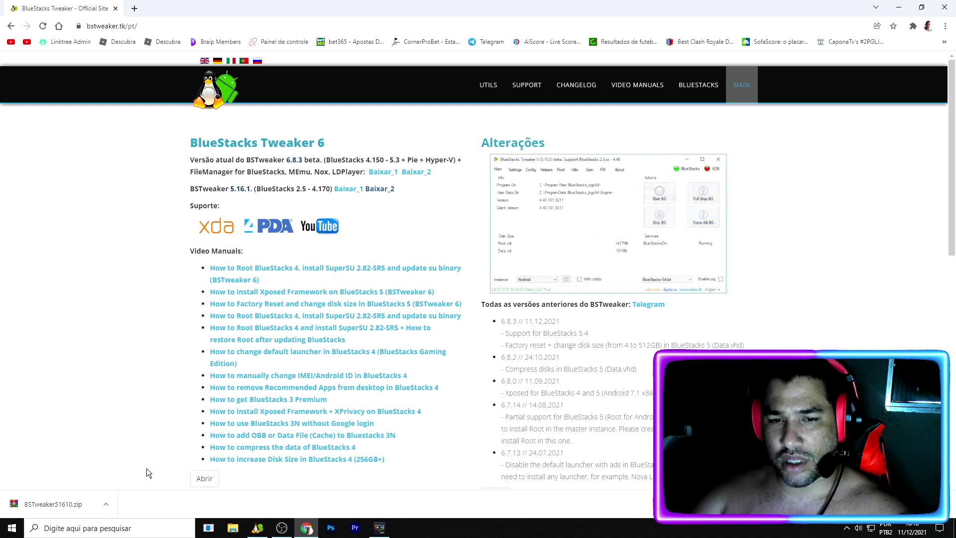
Move BSTweaker51610.zip from Downloads to the desktop and extract it there into its own BSTweaker51610 folder.
click(899, 7)
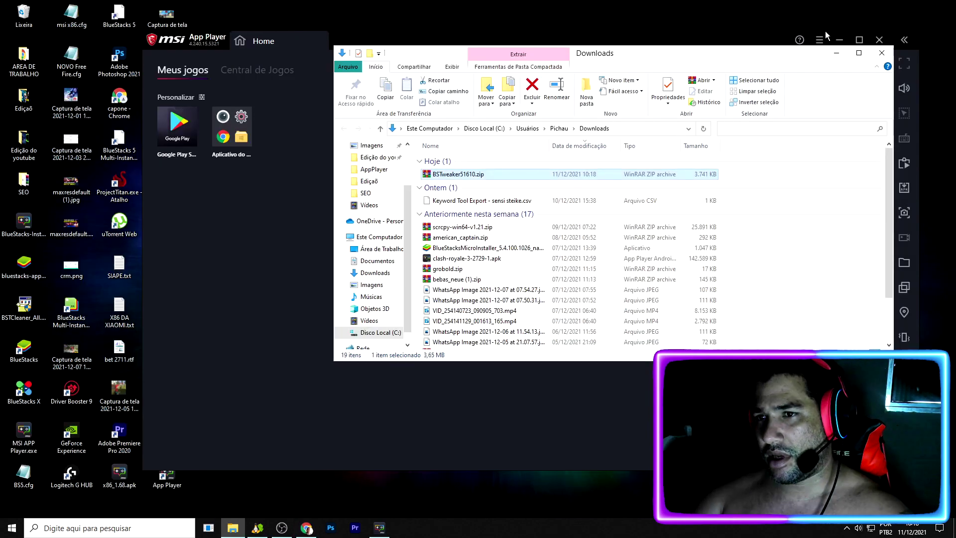
click(840, 40)
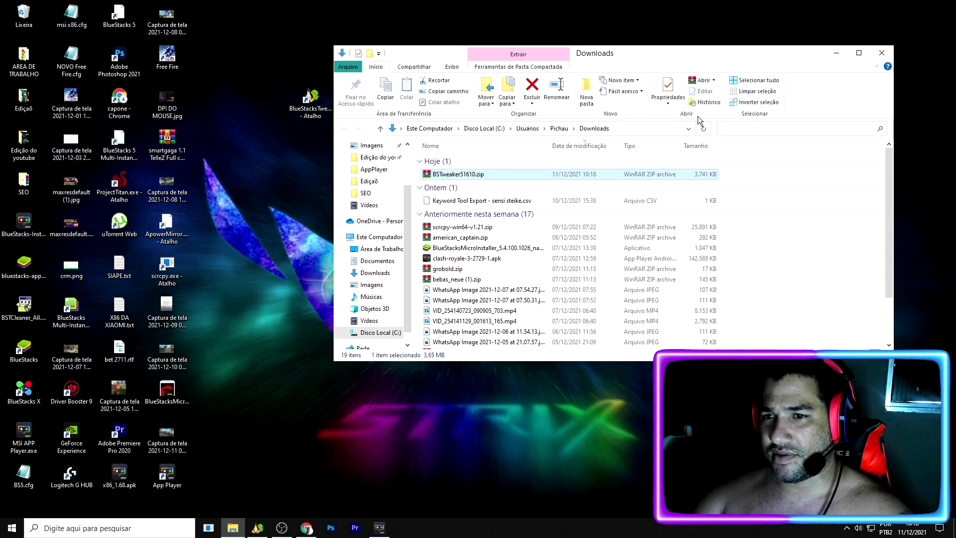
drag(467, 177, 259, 214)
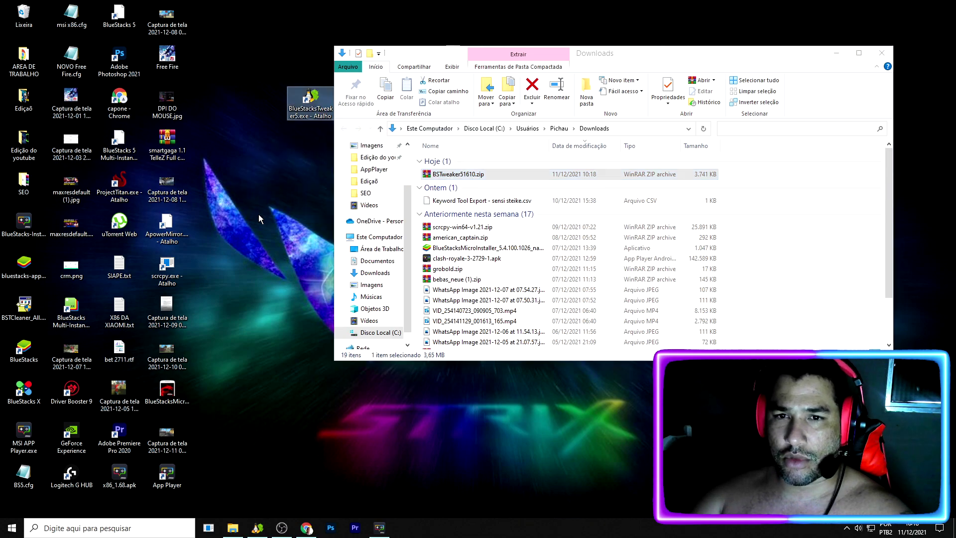
right_click(265, 194)
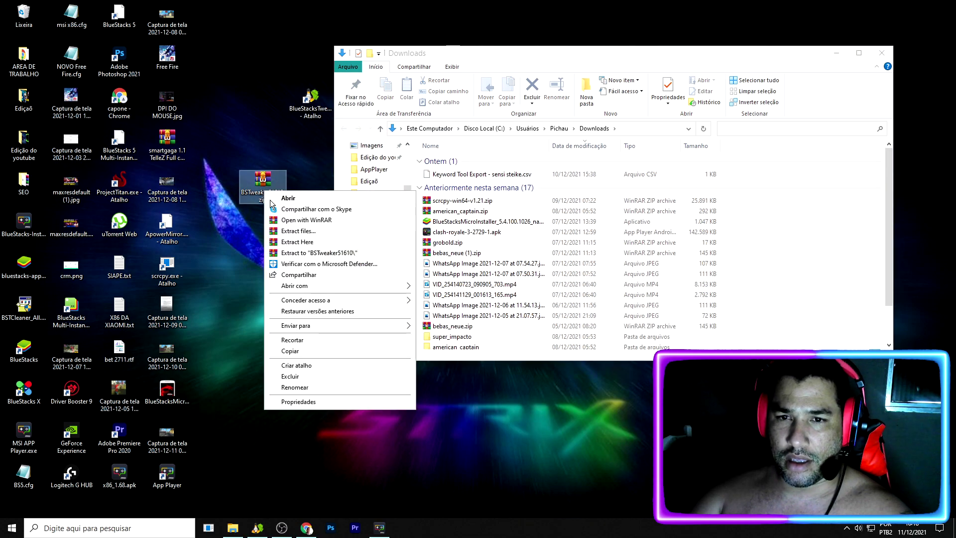
click(317, 253)
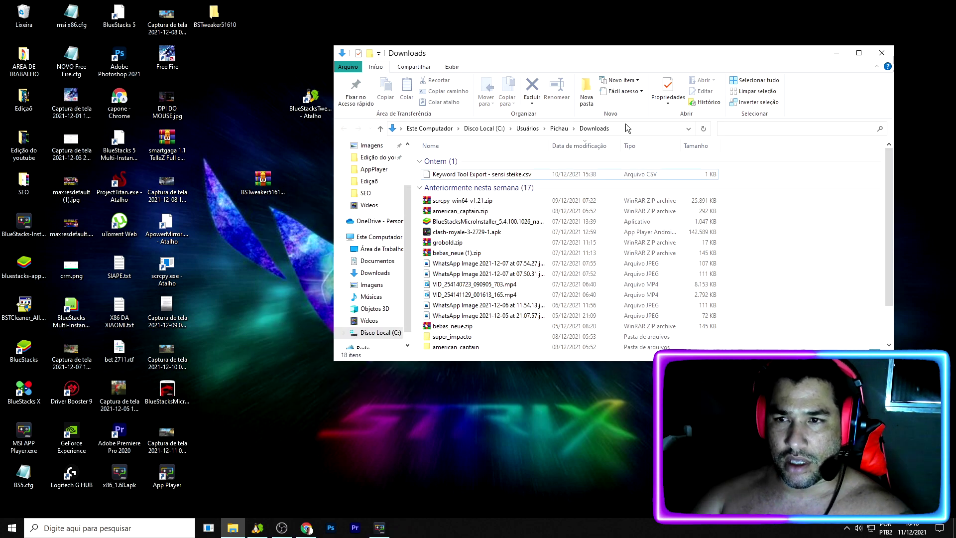
click(882, 53)
Check the extracted BSTweaker5 folder for the BlueStacksTweaker5.exe program and close the folder.
double_click(216, 17)
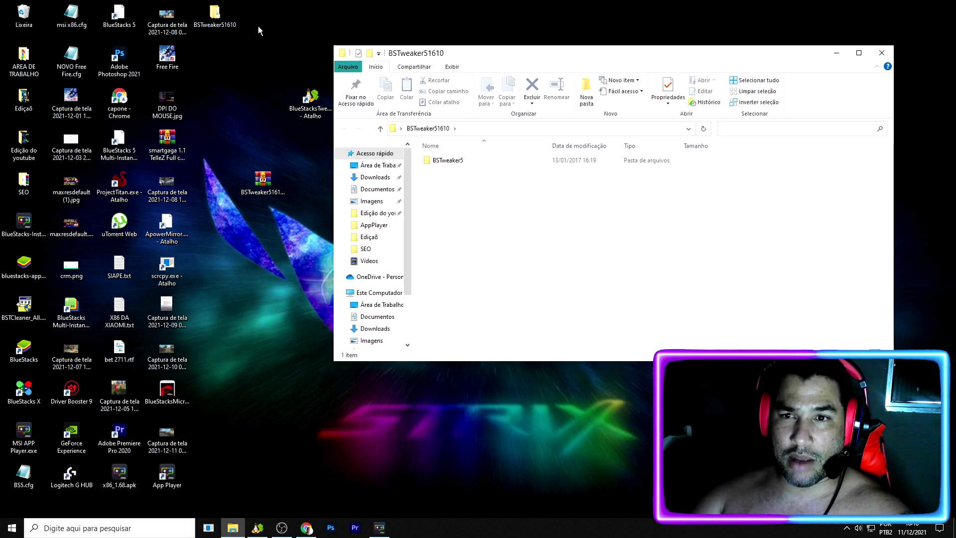
double_click(447, 160)
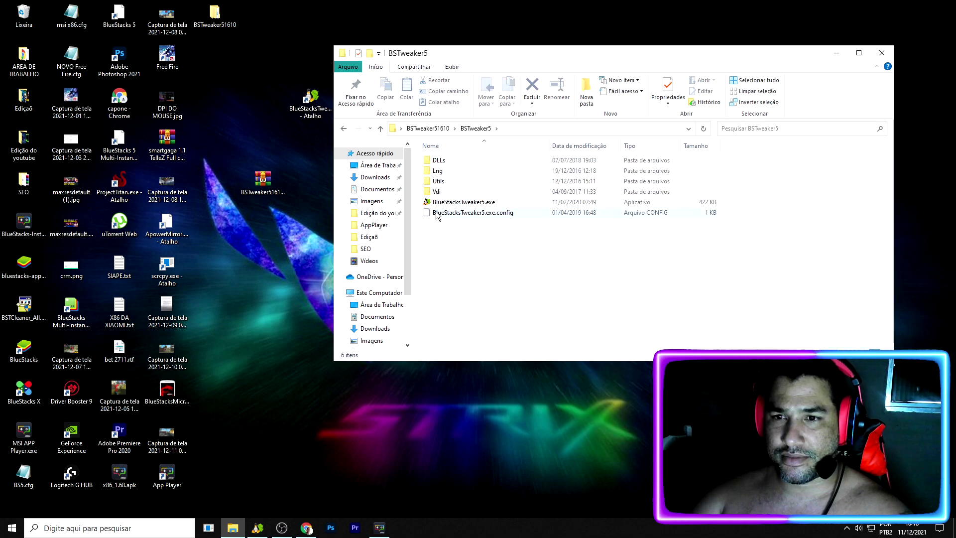
mouse_move(469, 205)
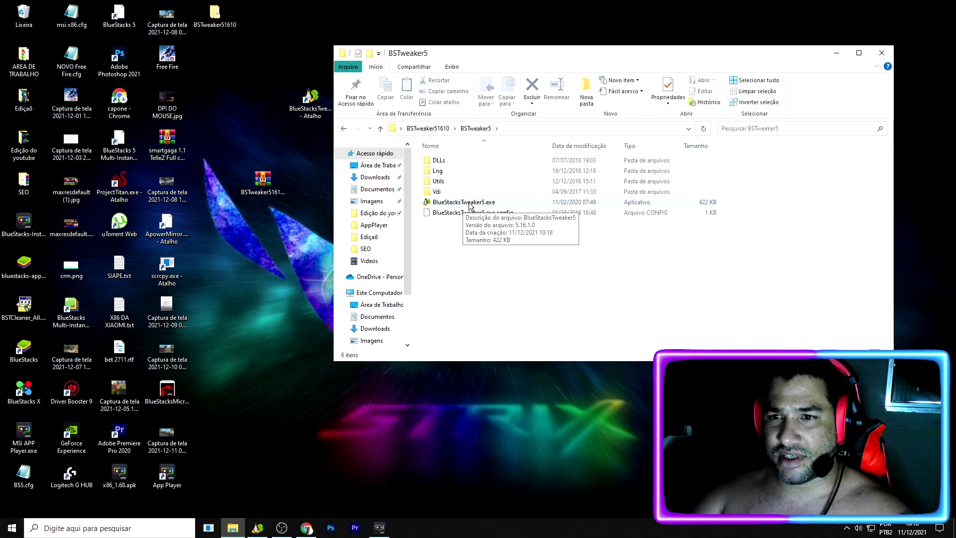
click(881, 53)
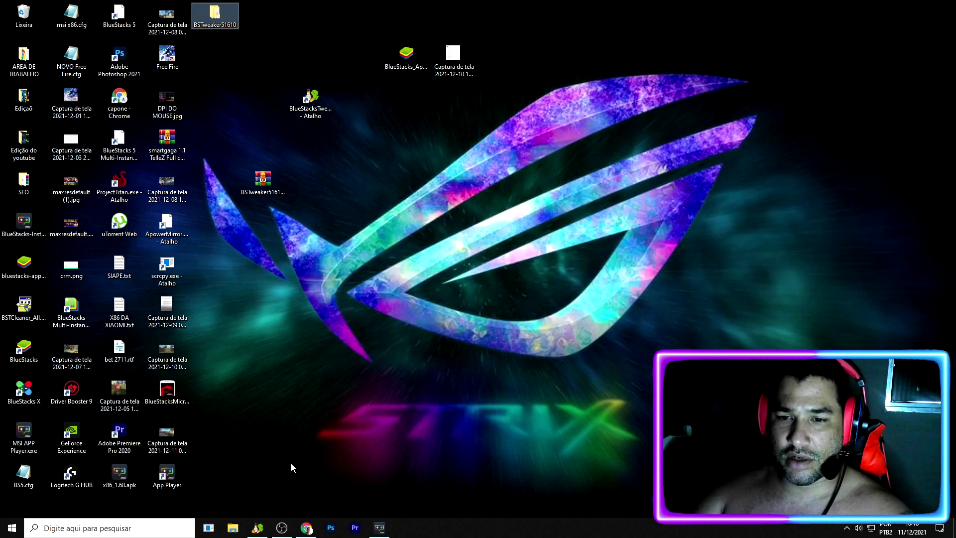
Bring up MSI App Player and BlueStacks Tweaker, and set the Tweaker's target emulator to BlueStacks MSI.
click(379, 528)
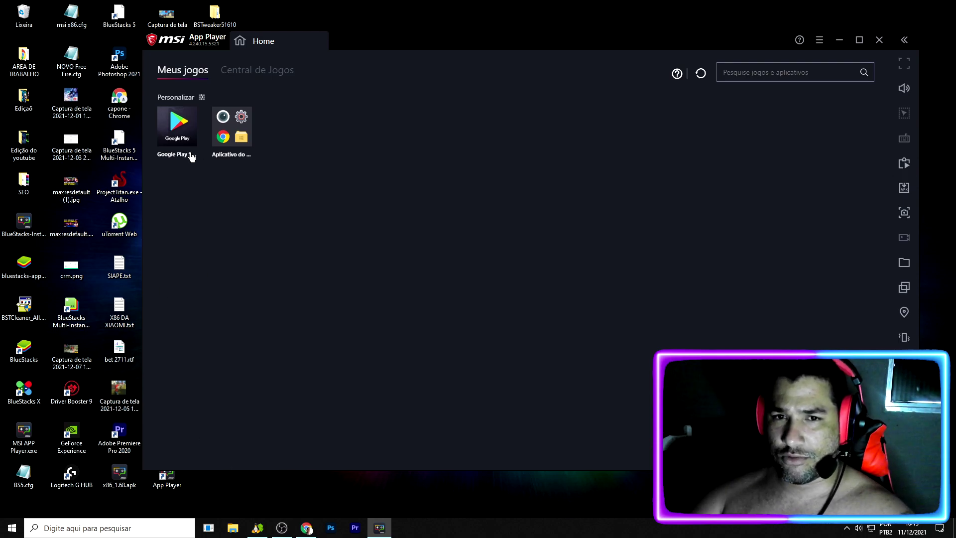
click(254, 528)
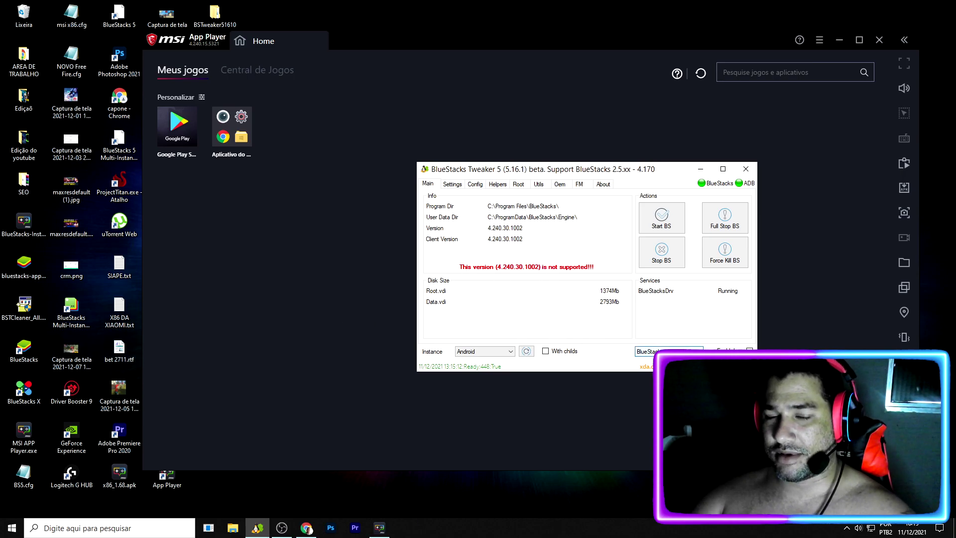
click(688, 351)
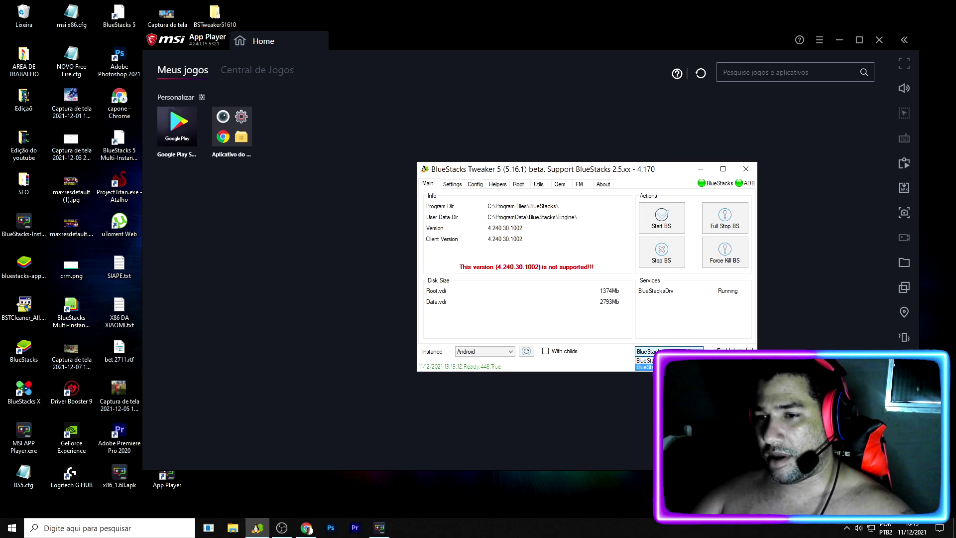
click(377, 526)
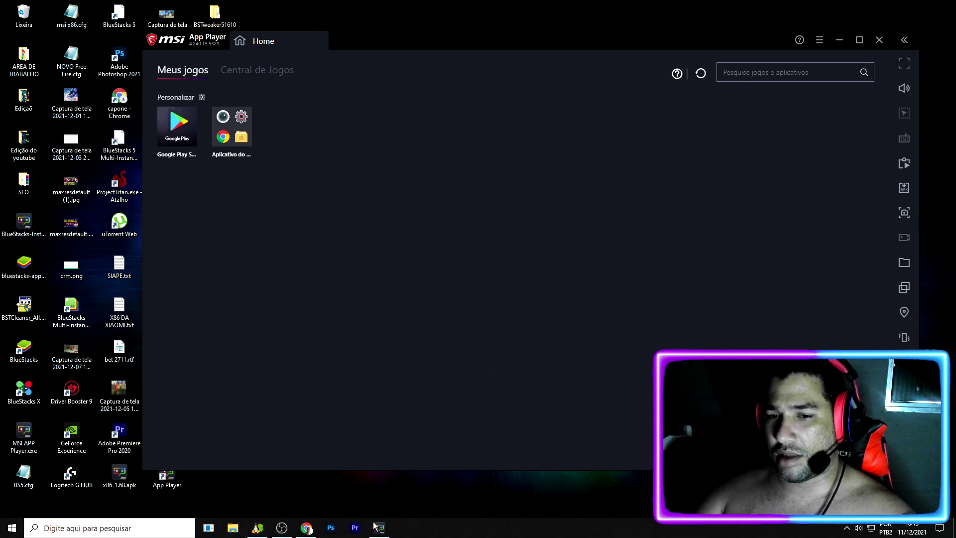
click(258, 527)
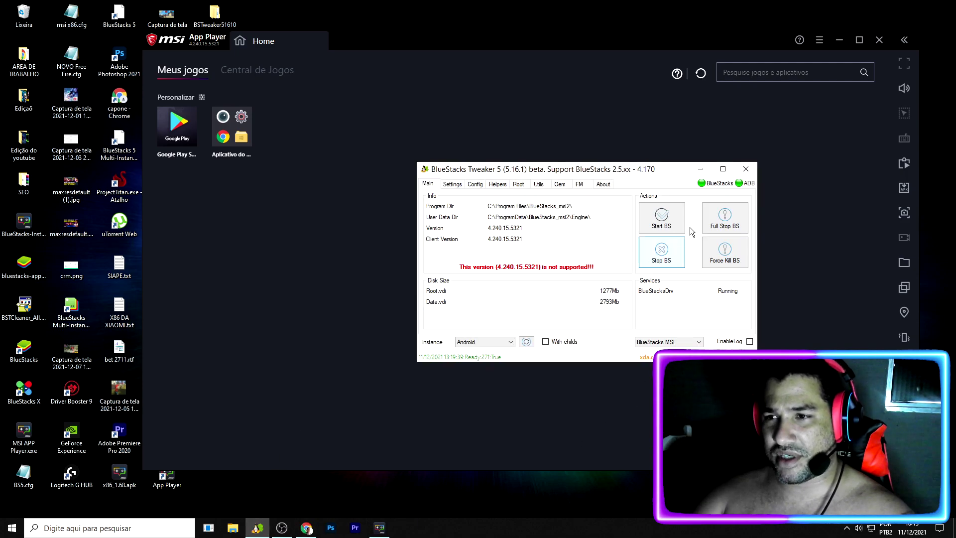
Enlarge and reposition the BlueStacks Tweaker window, and restart the emulator with Force Kill BS and Start BS.
drag(576, 171, 560, 149)
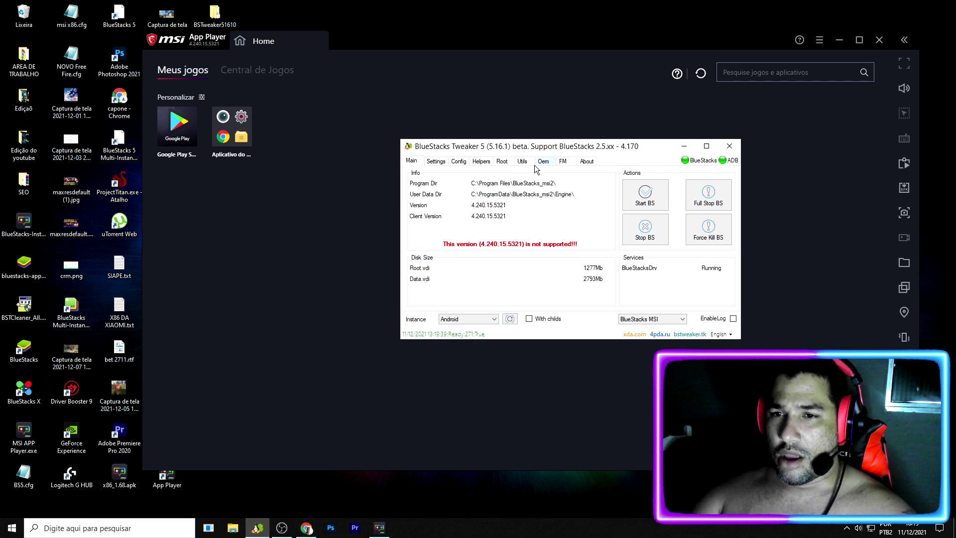
drag(401, 340, 336, 394)
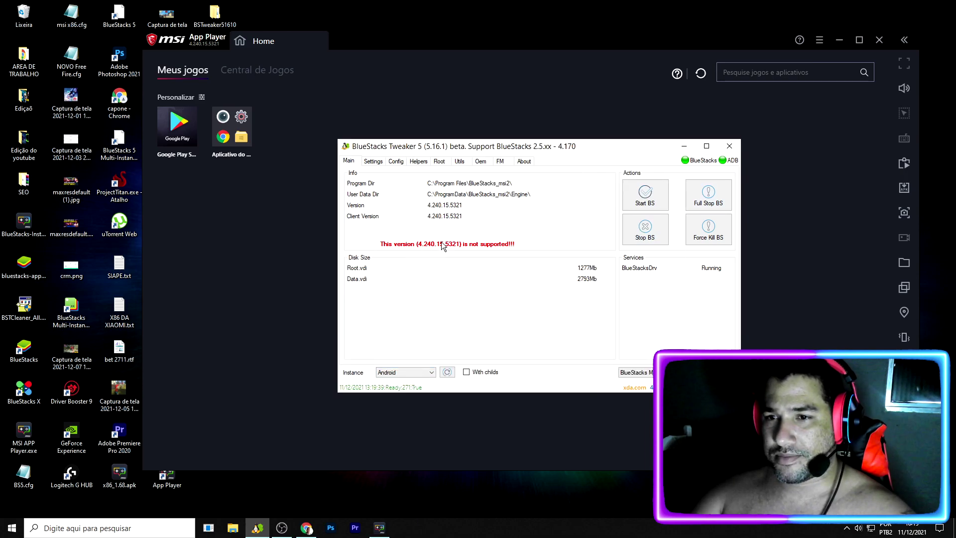
drag(605, 151, 512, 116)
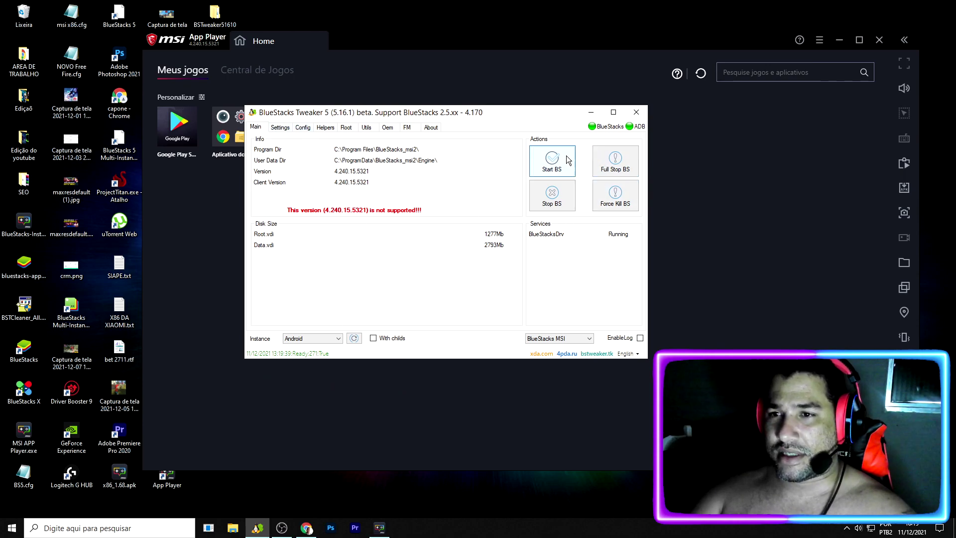
click(626, 195)
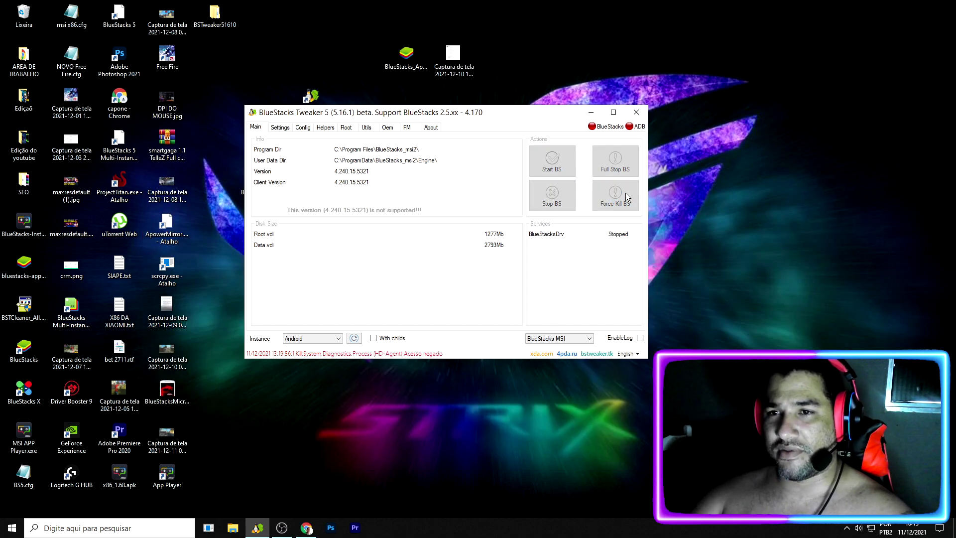
click(556, 169)
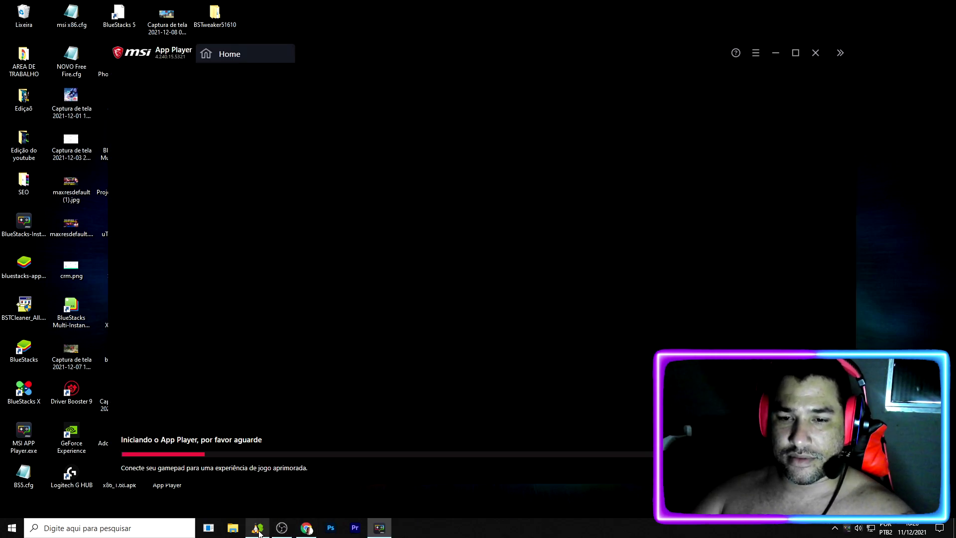
click(259, 529)
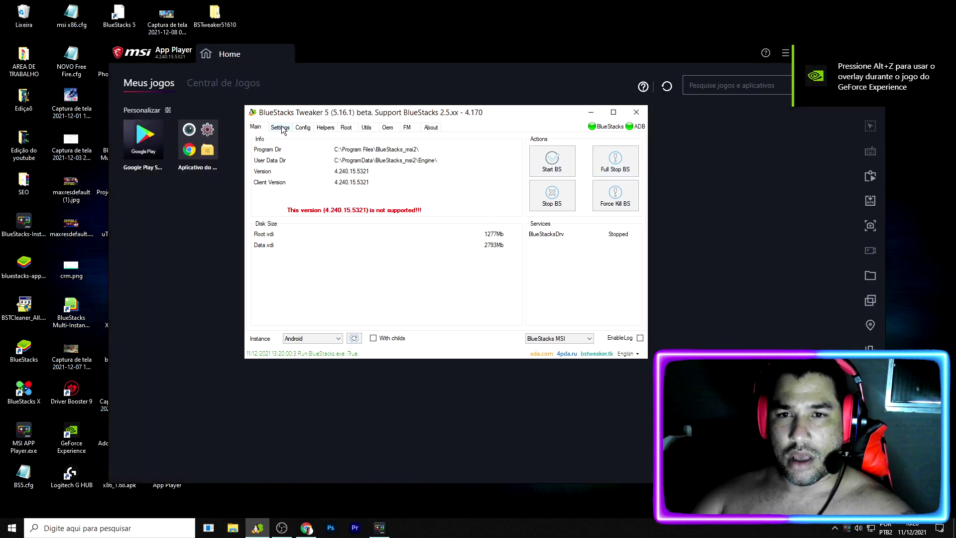
click(280, 128)
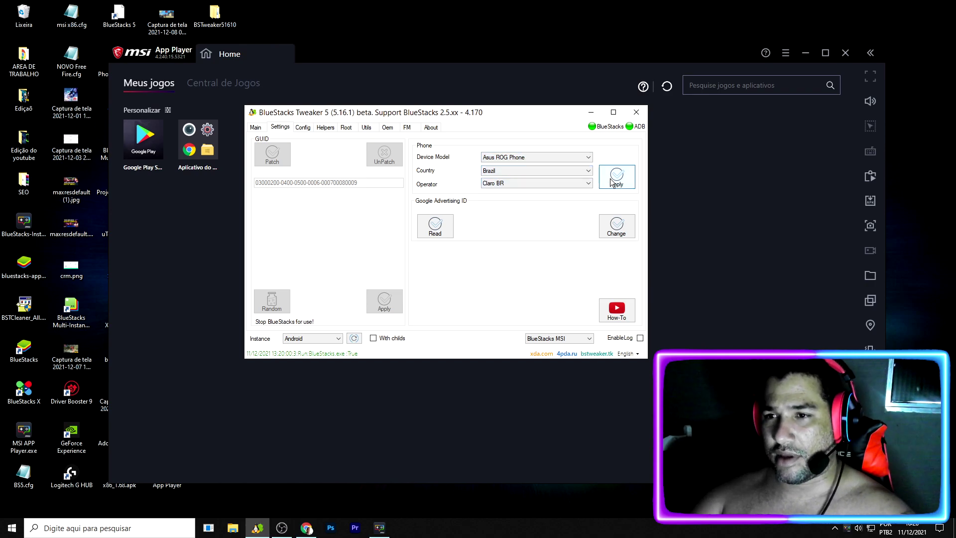
click(622, 177)
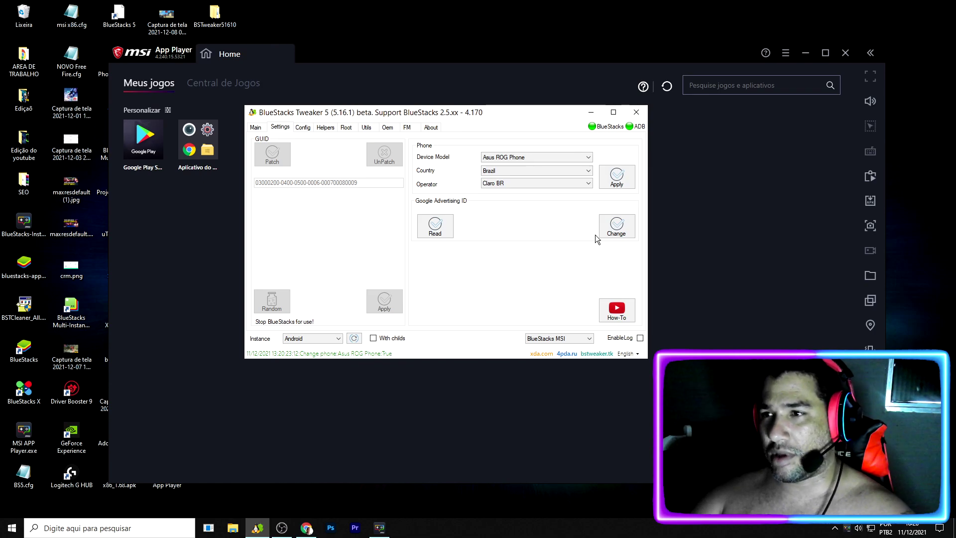
In MSI App Player's advanced settings, choose the predefined device profile Asus ROG 2 and save the change.
click(786, 52)
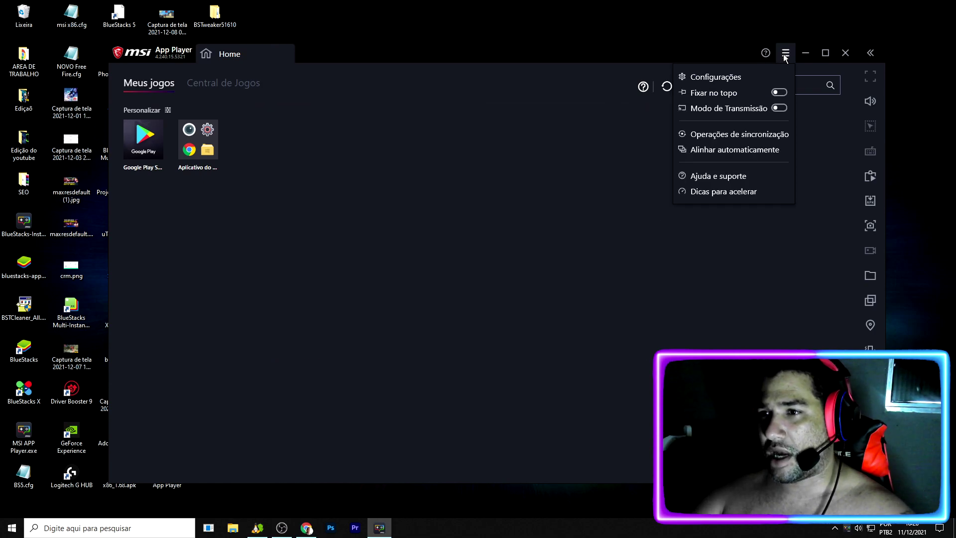
click(722, 76)
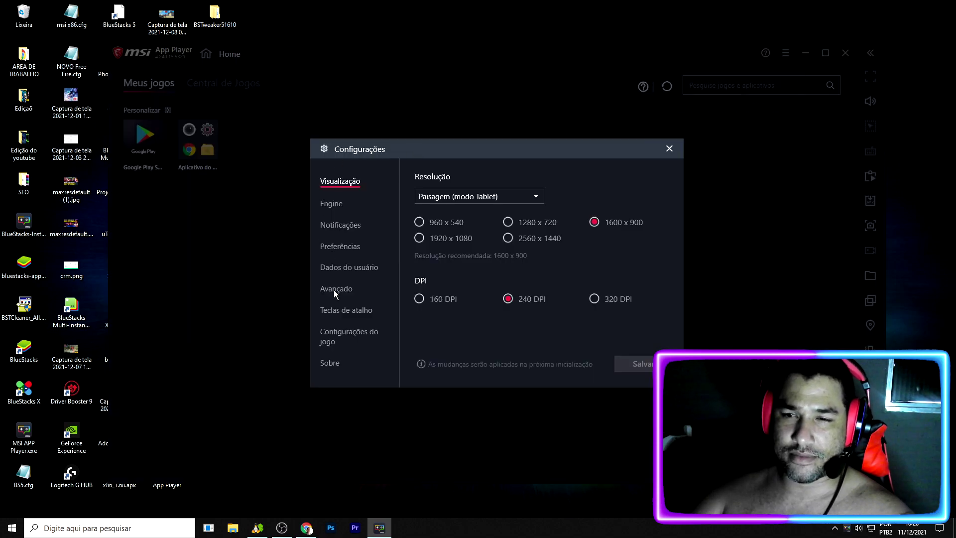
click(338, 291)
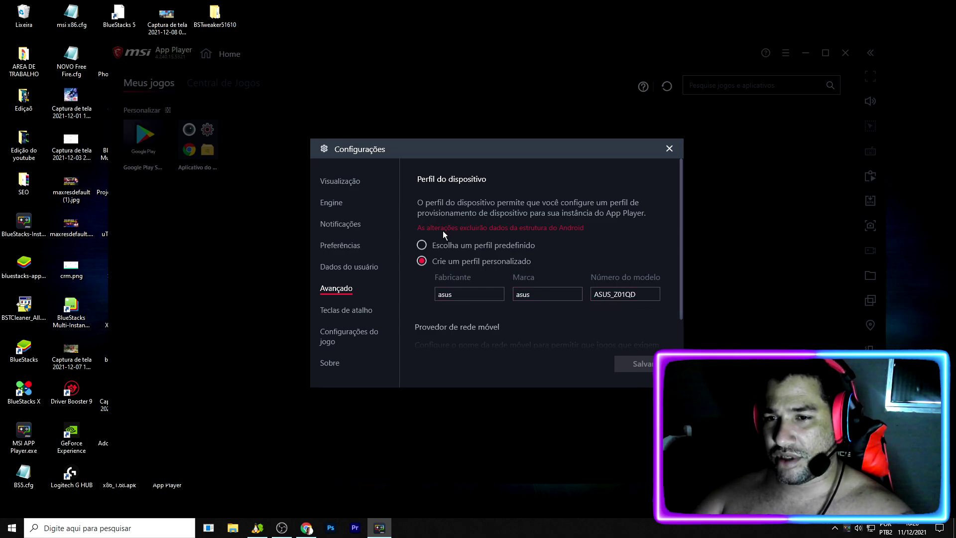
click(422, 245)
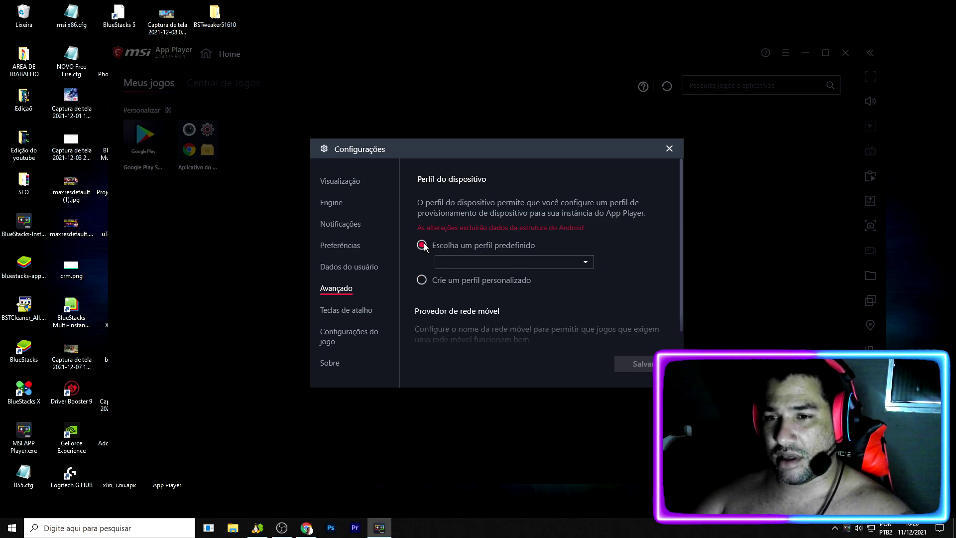
click(521, 263)
click(488, 277)
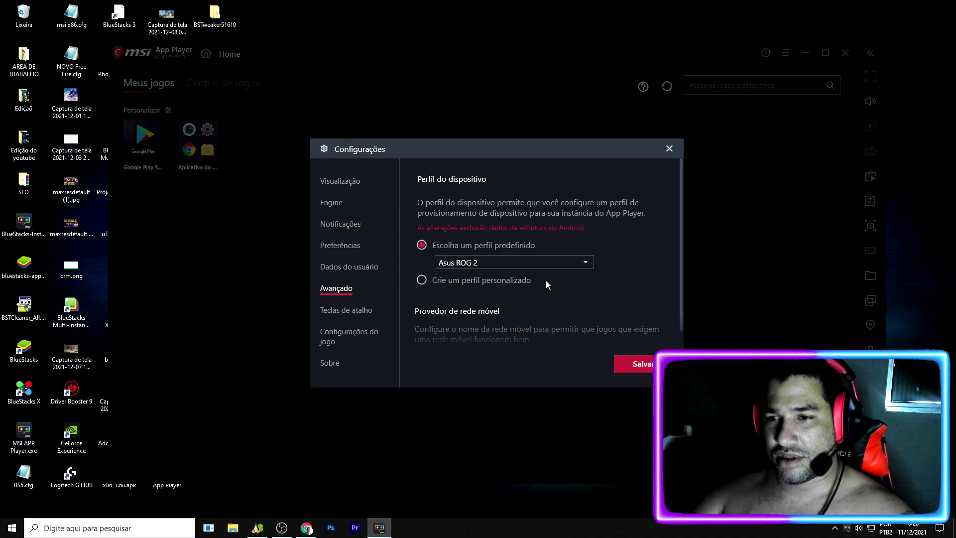
click(642, 366)
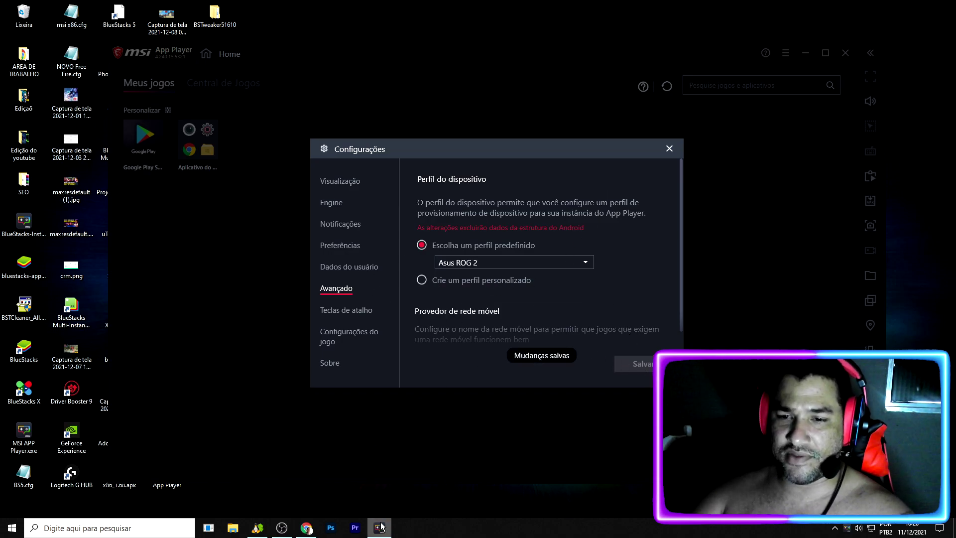
Switch to BlueStacks Tweaker and shut down the running emulator with Force Kill BS.
click(257, 527)
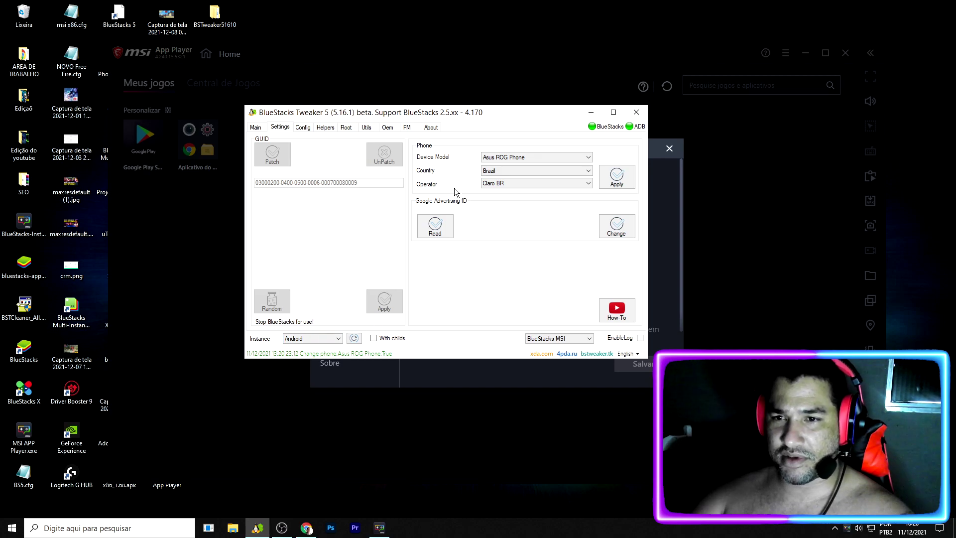
click(308, 128)
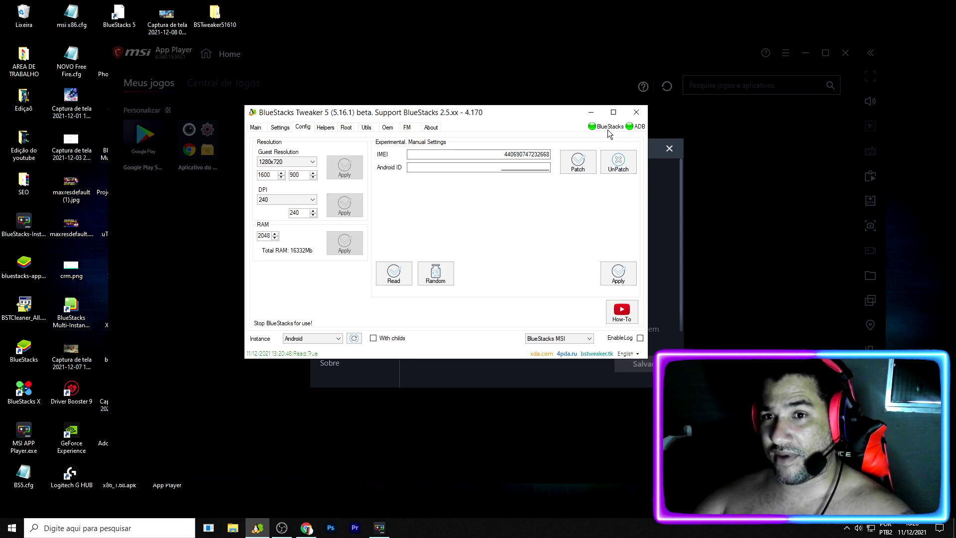
click(256, 128)
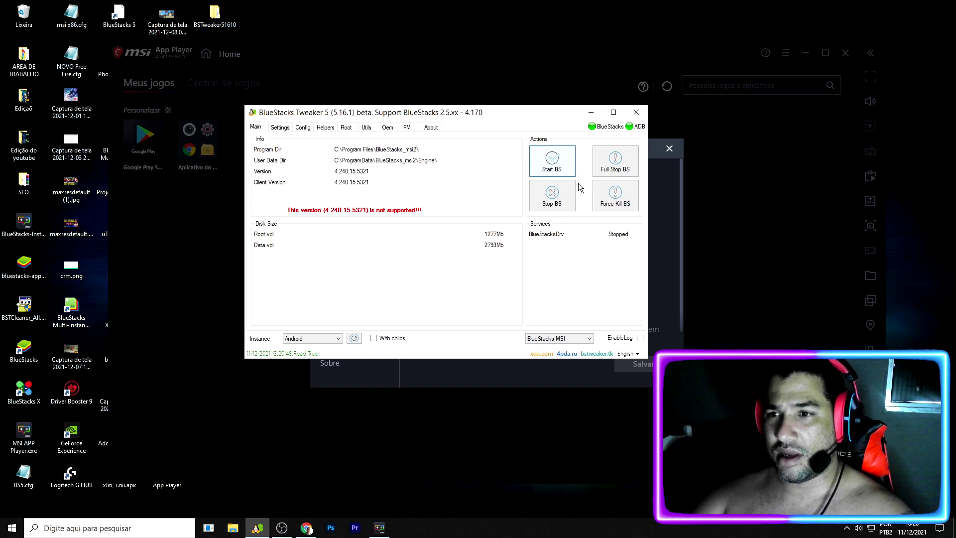
click(625, 197)
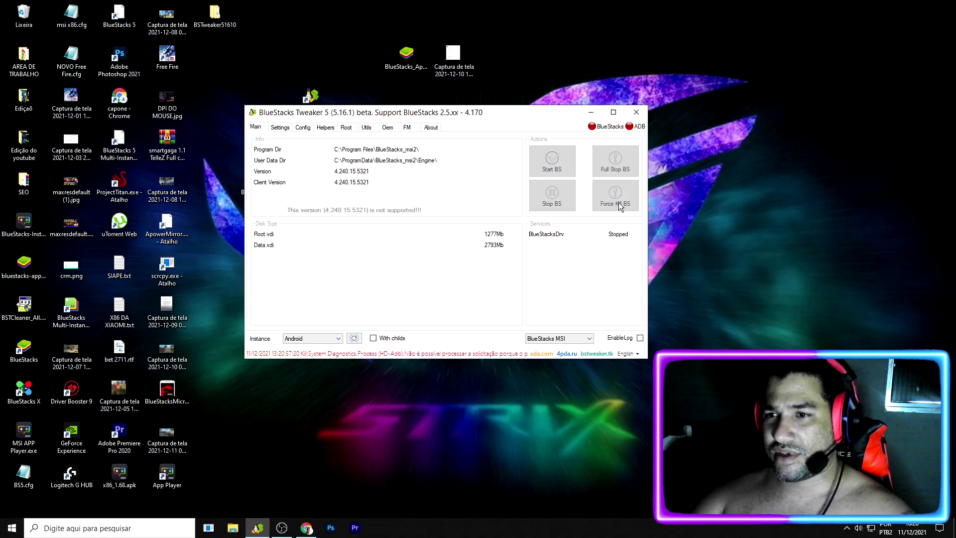
Set the emulator's guest resolution to 1920x1080 in BlueStacks Tweaker's configuration and apply it.
click(304, 128)
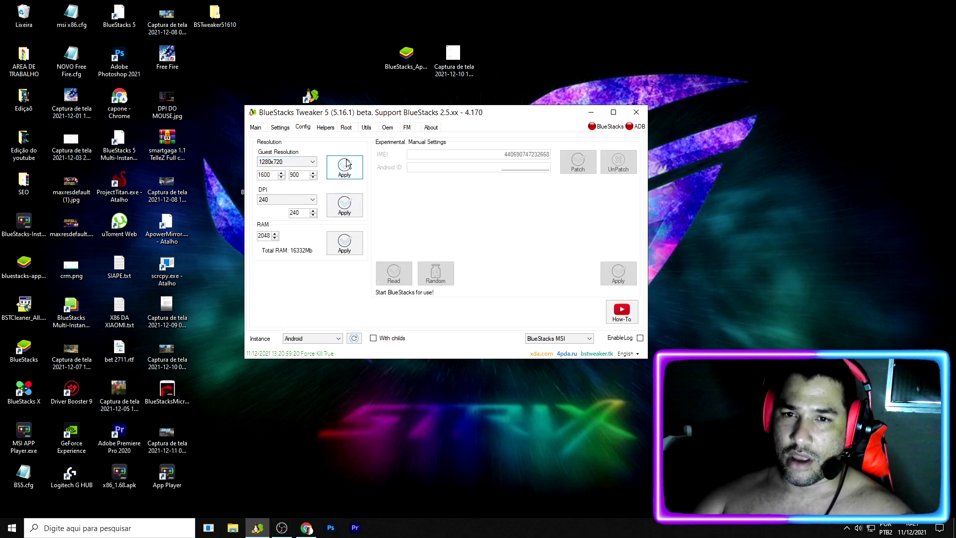
click(297, 162)
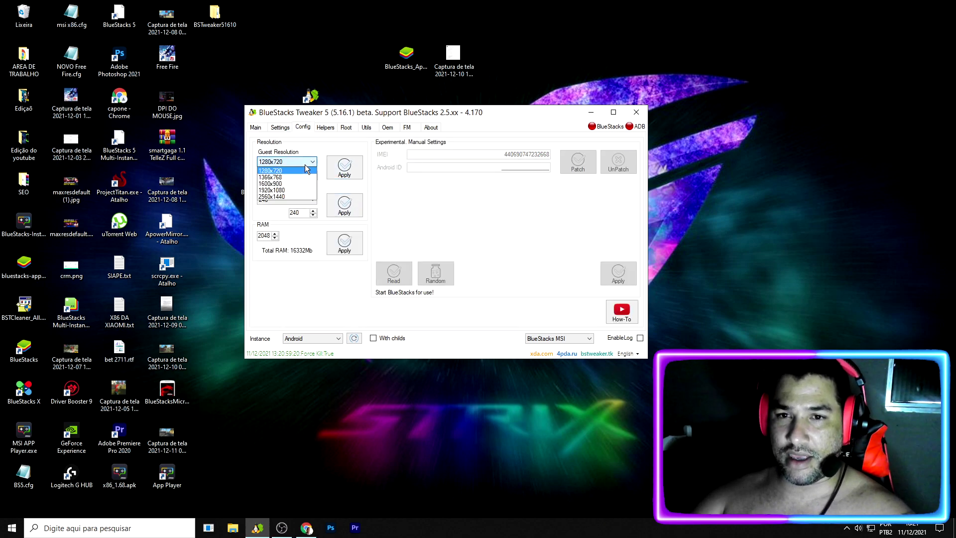
click(289, 190)
click(344, 167)
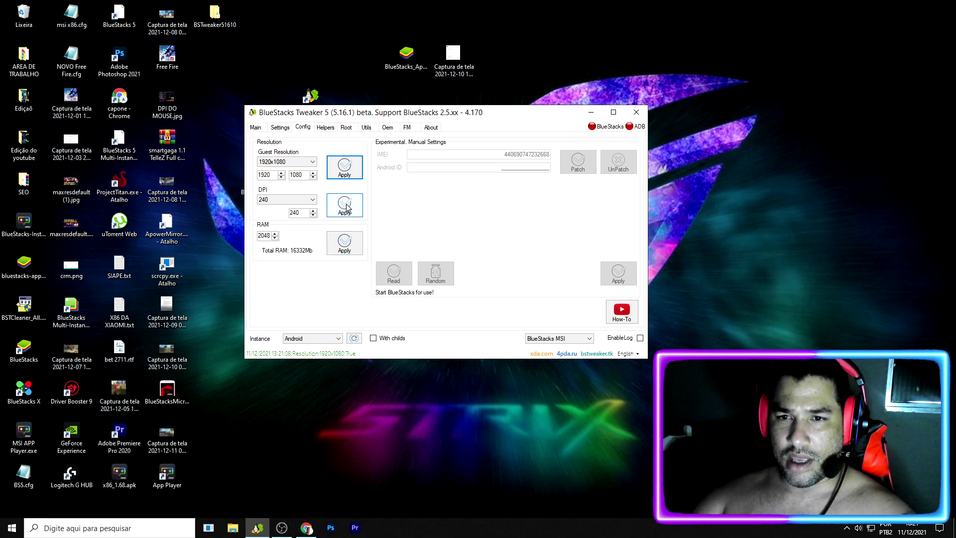
Set the emulator's DPI to the 440 preset and apply it.
click(312, 200)
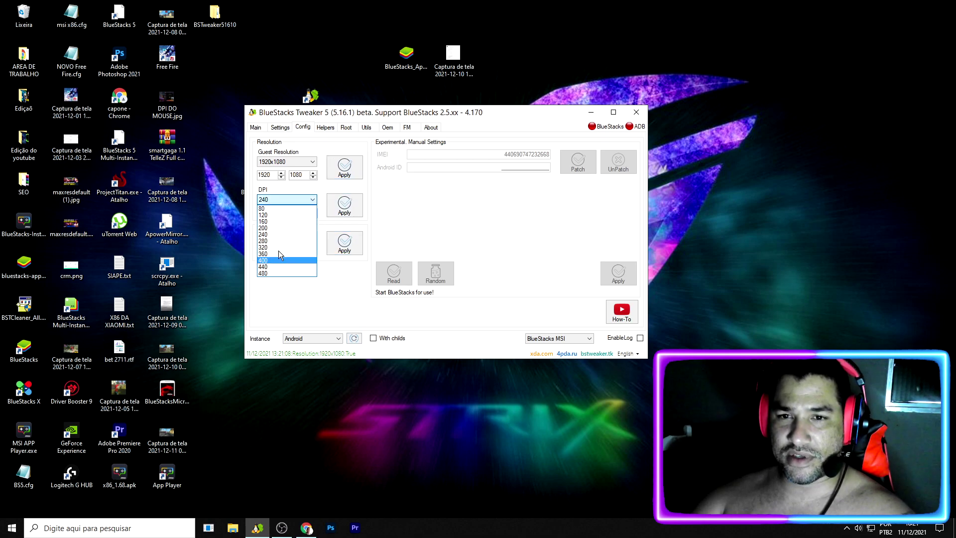
click(275, 266)
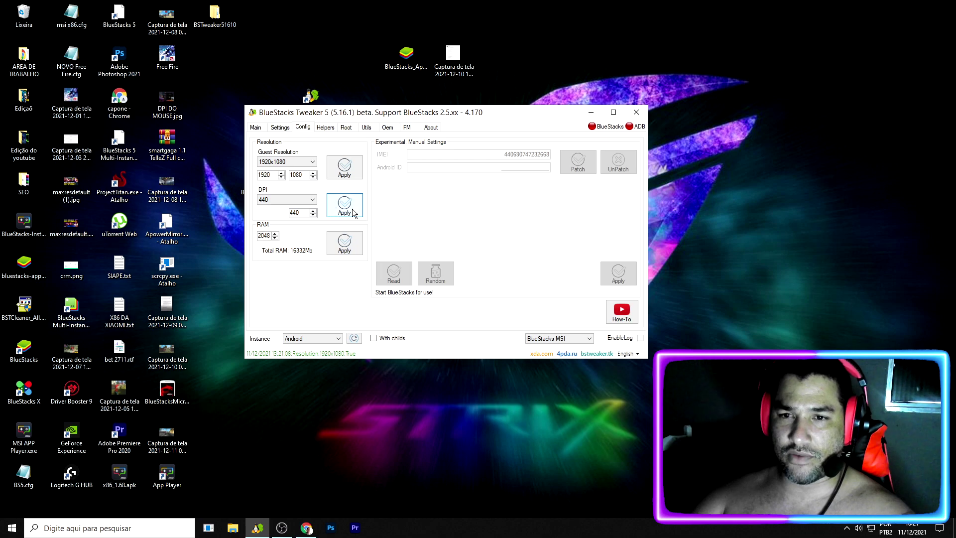
click(353, 209)
click(294, 199)
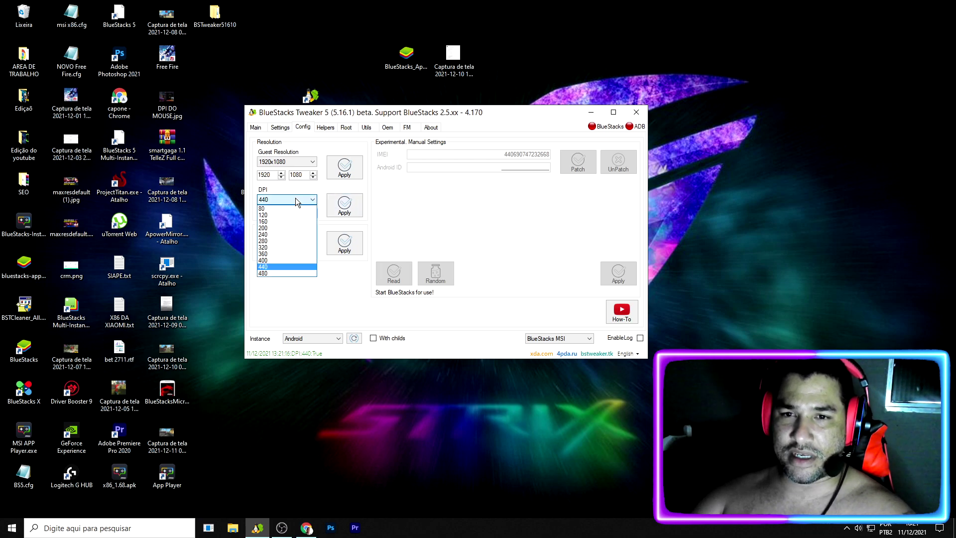
click(350, 277)
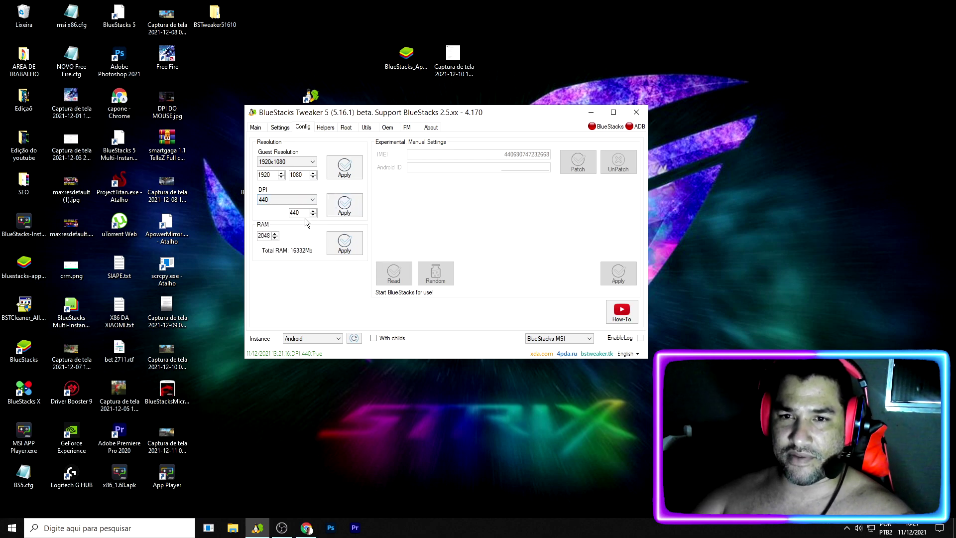
Try applying custom DPI values of 1024 and 2000 in place of the preset.
double_click(297, 213)
text(1024)
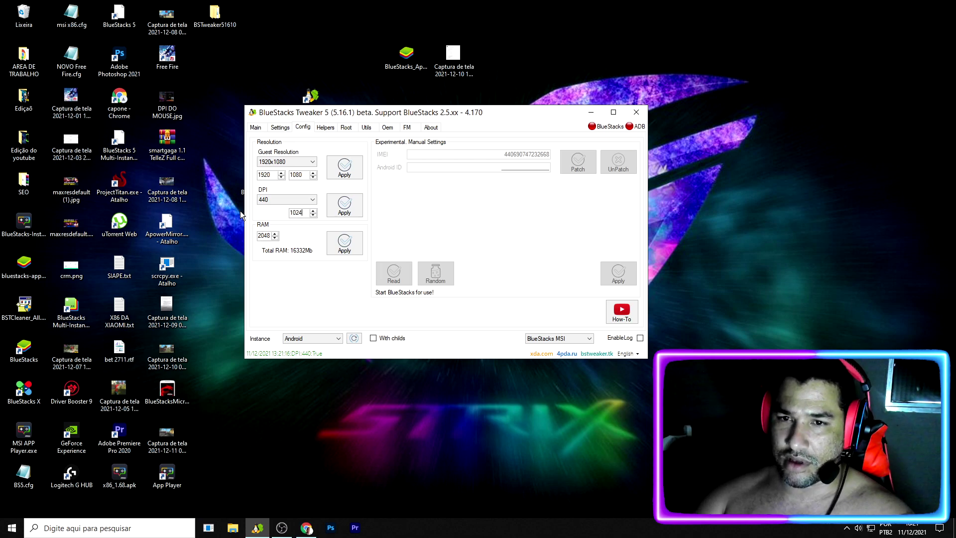
click(343, 205)
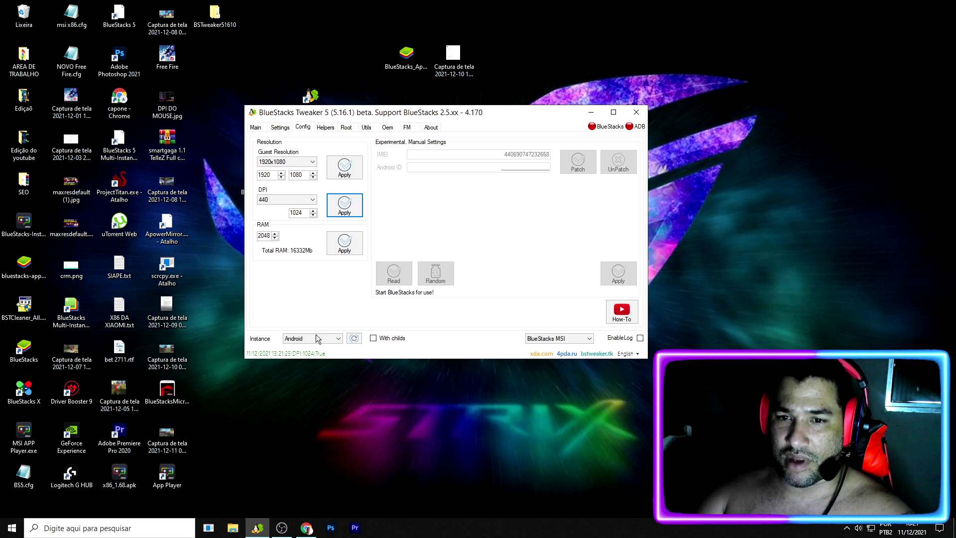
double_click(297, 212)
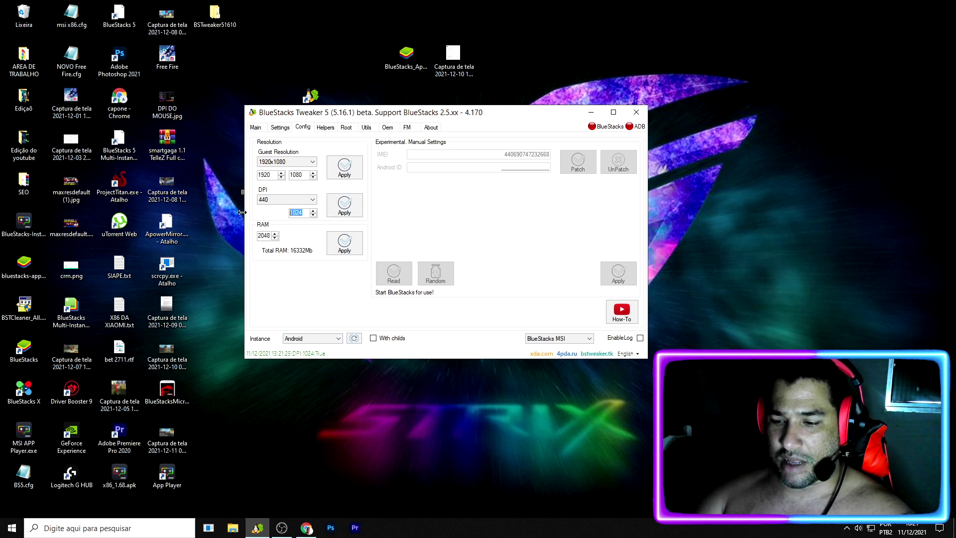
text(2000)
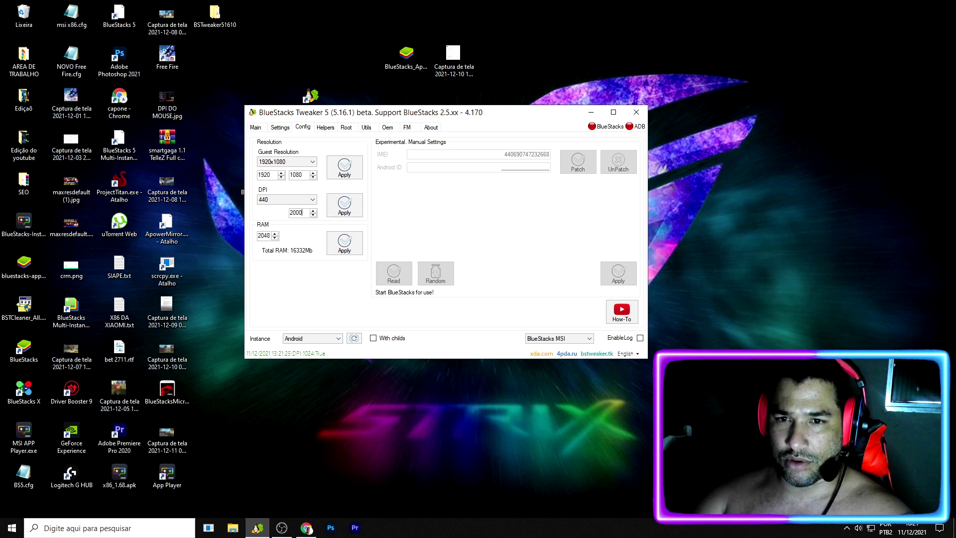
click(346, 214)
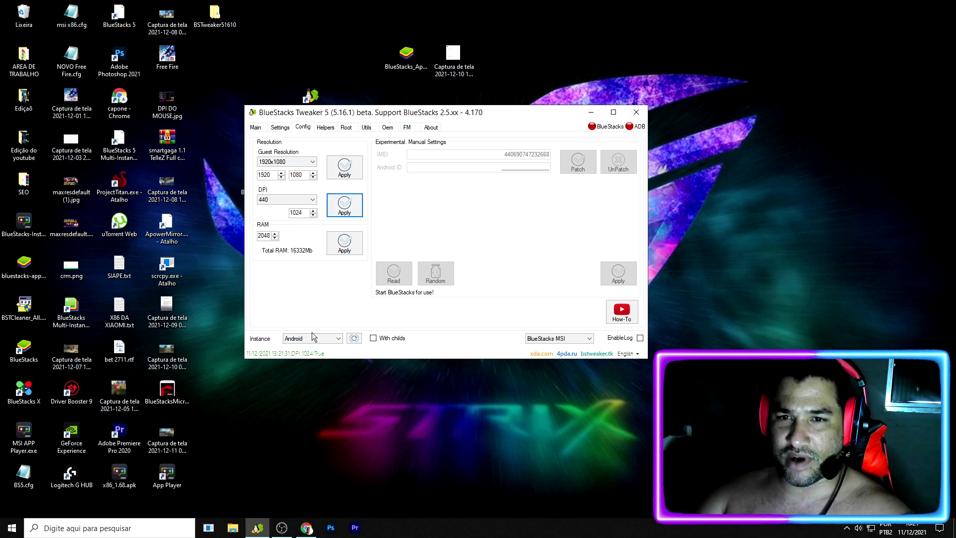
Replace the custom DPI with the 440 preset and apply it again.
click(298, 200)
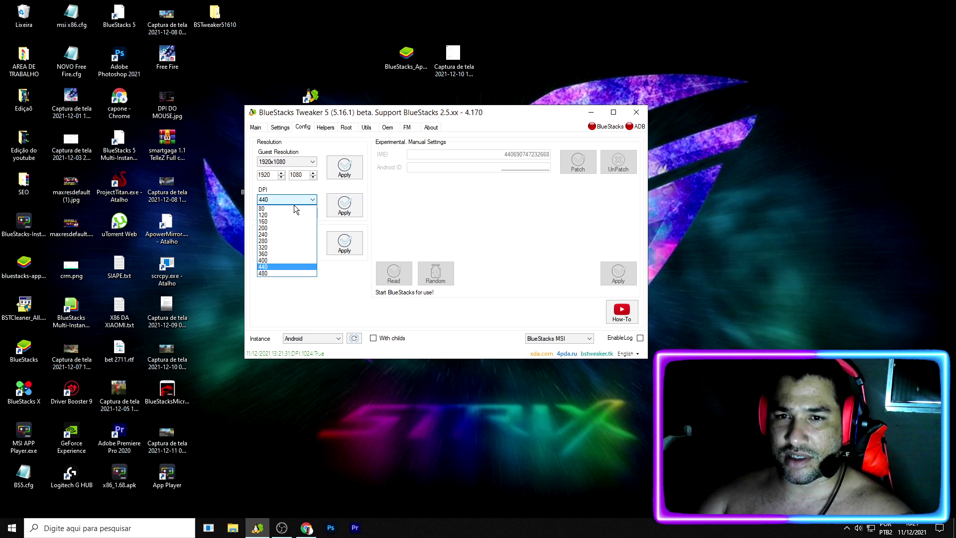
click(271, 268)
click(347, 203)
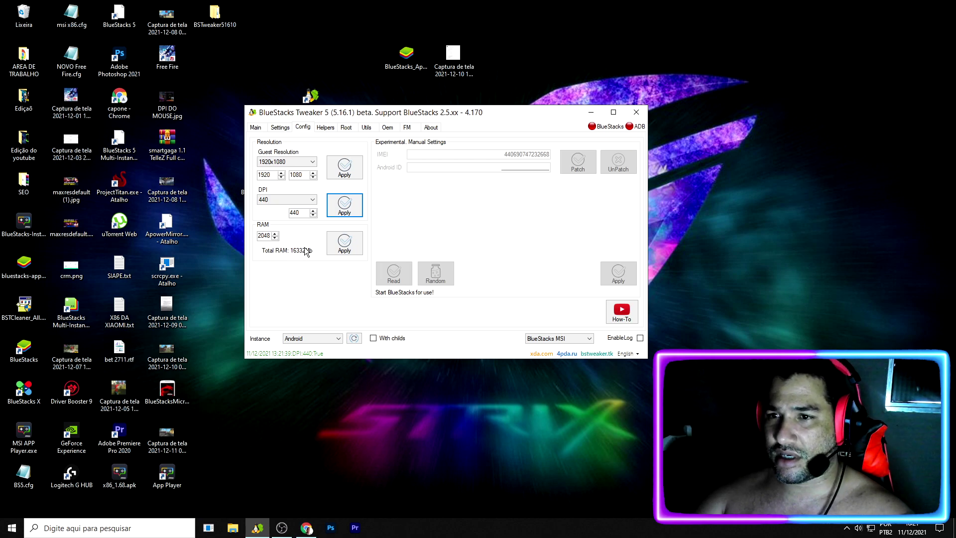
Apply the Promo patch from BlueStacks Tweaker's helper options.
click(324, 127)
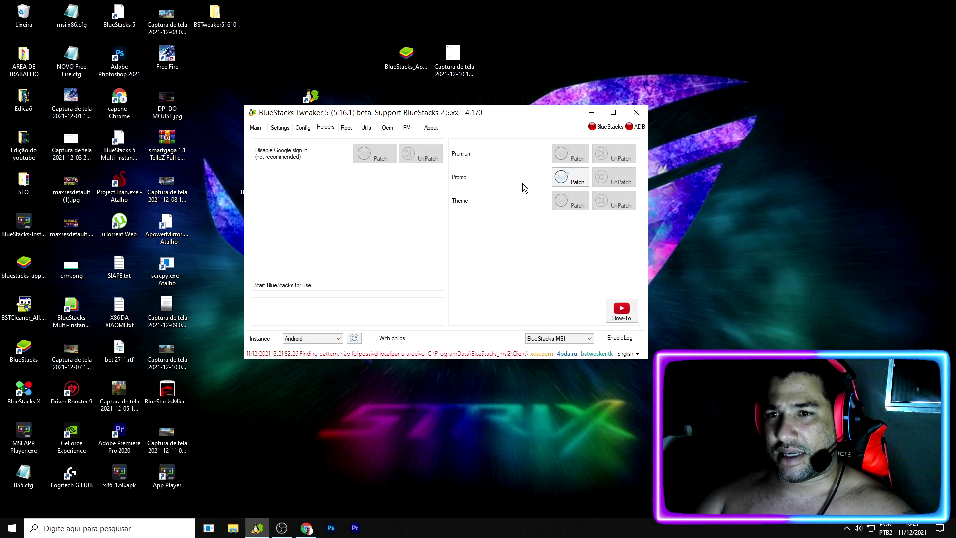
click(567, 180)
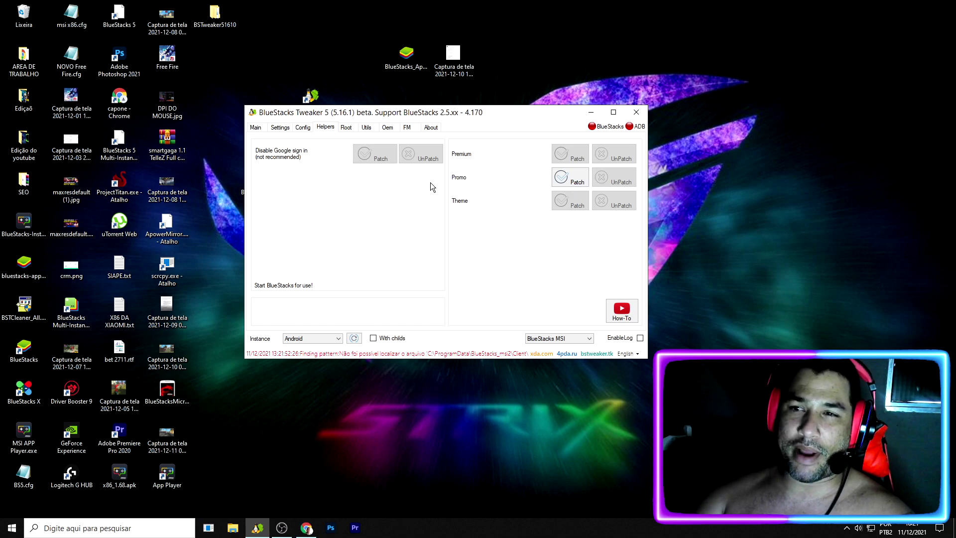
click(570, 182)
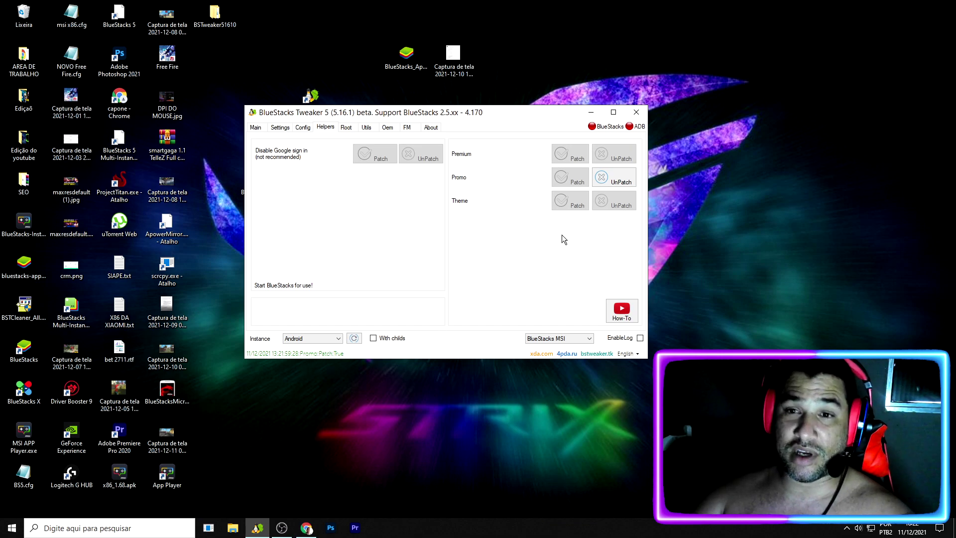
Unlock root for BlueStacks in the Tweaker and launch the emulator with Start BS.
click(347, 131)
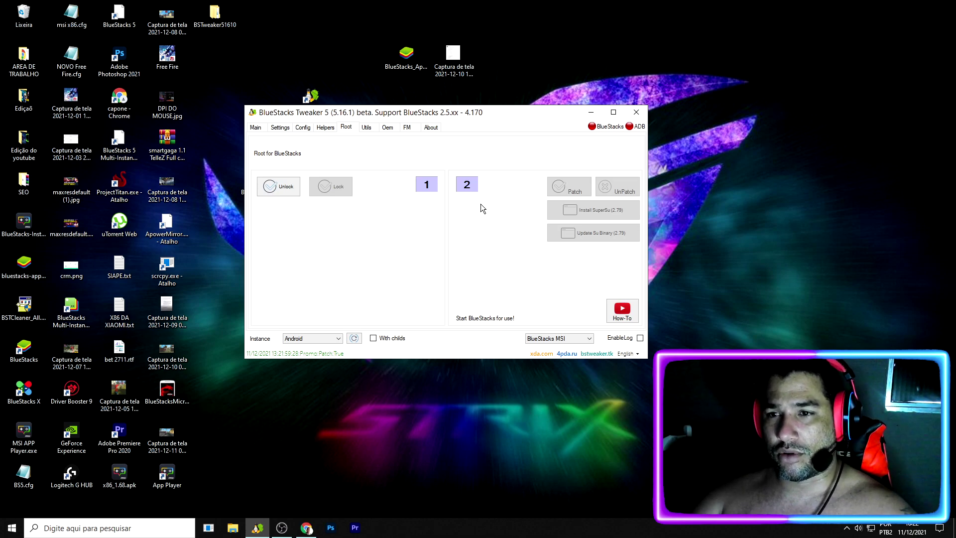
click(271, 190)
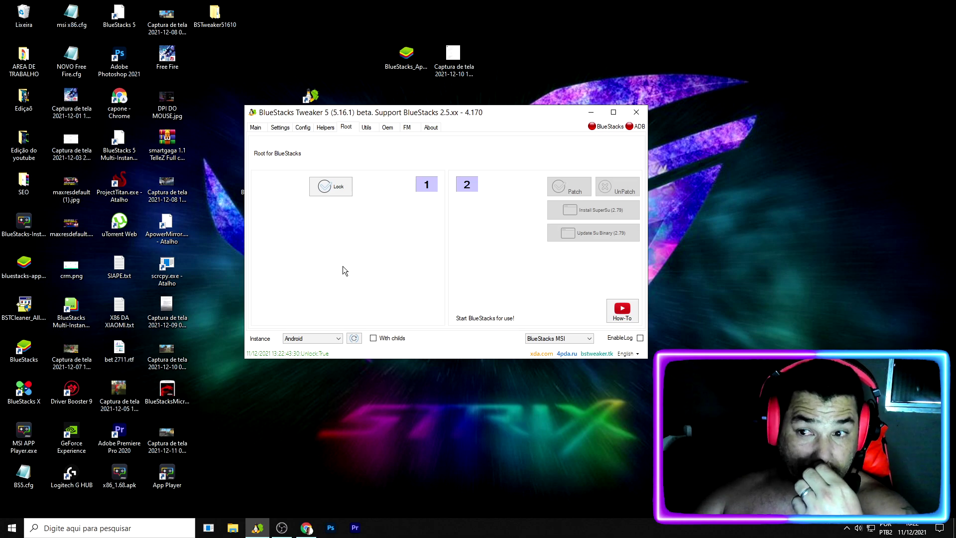
click(256, 127)
click(553, 162)
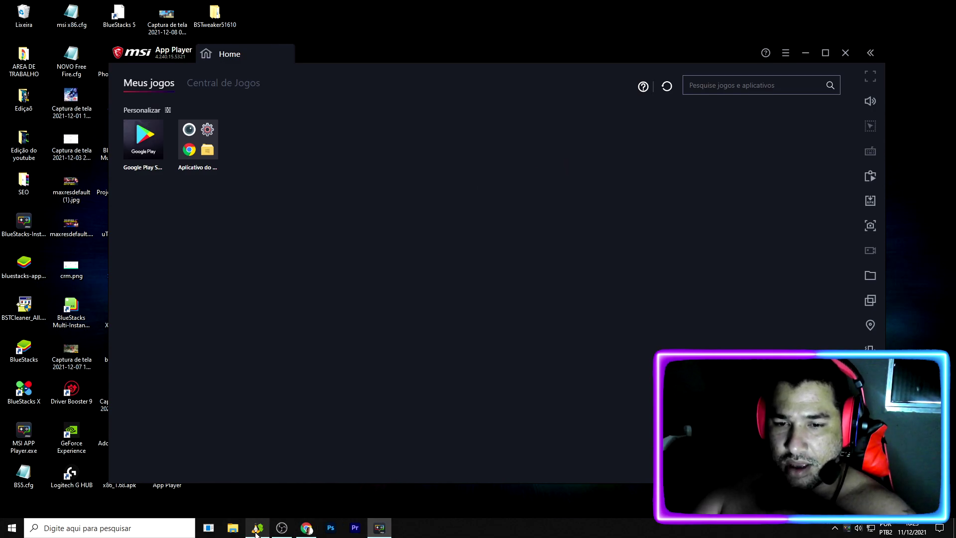
Bring BlueStacks Tweaker back up, apply the root patch to the running emulator and install SuperSu (2.79).
mouse_move(257, 529)
click(257, 486)
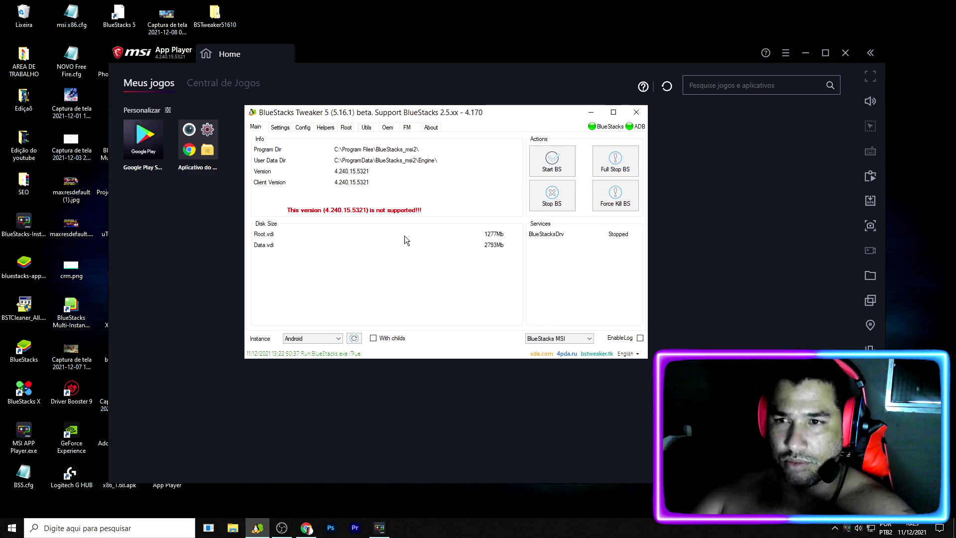
click(347, 129)
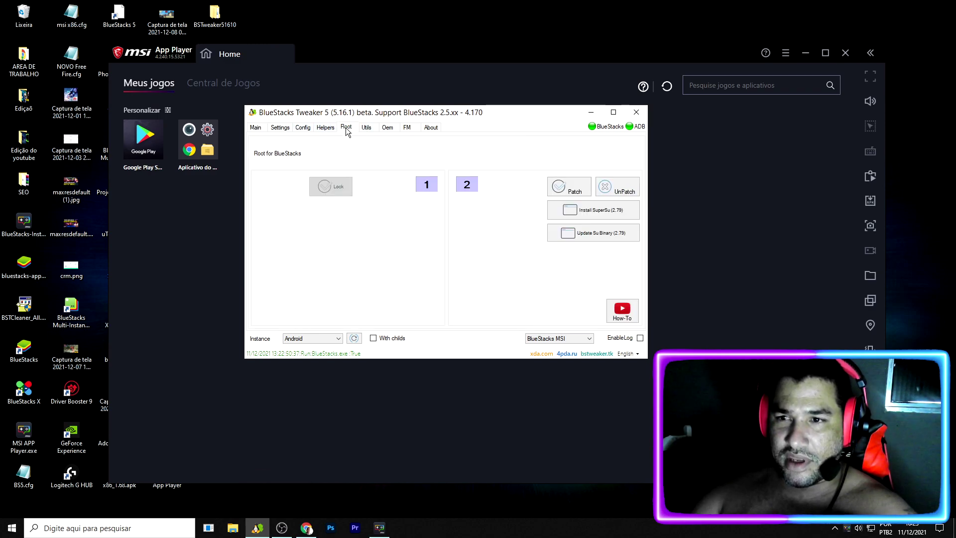
click(572, 190)
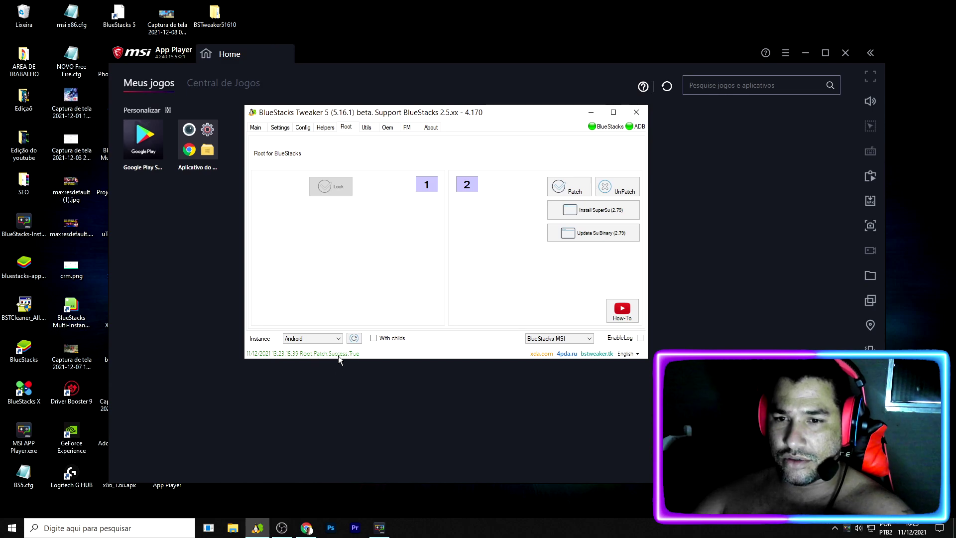
click(602, 209)
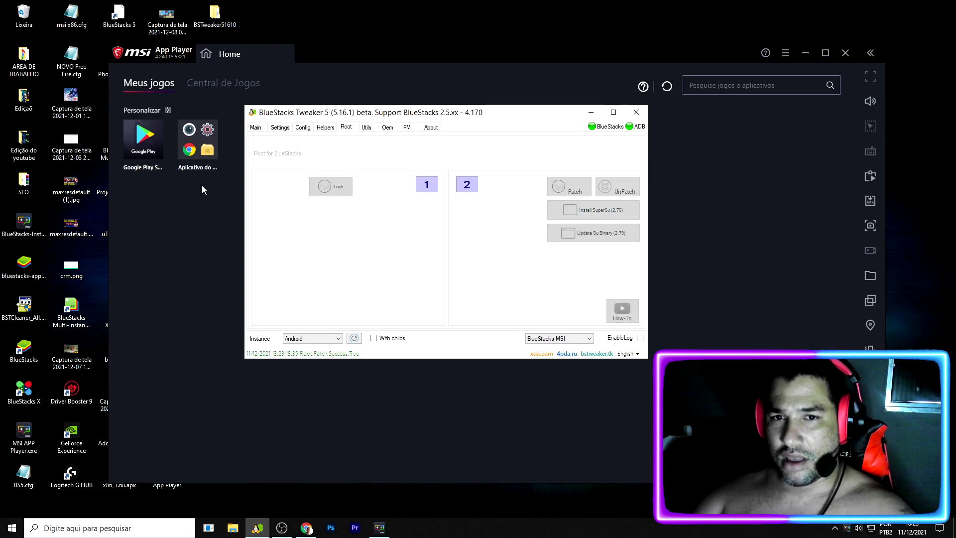
drag(569, 97, 570, 97)
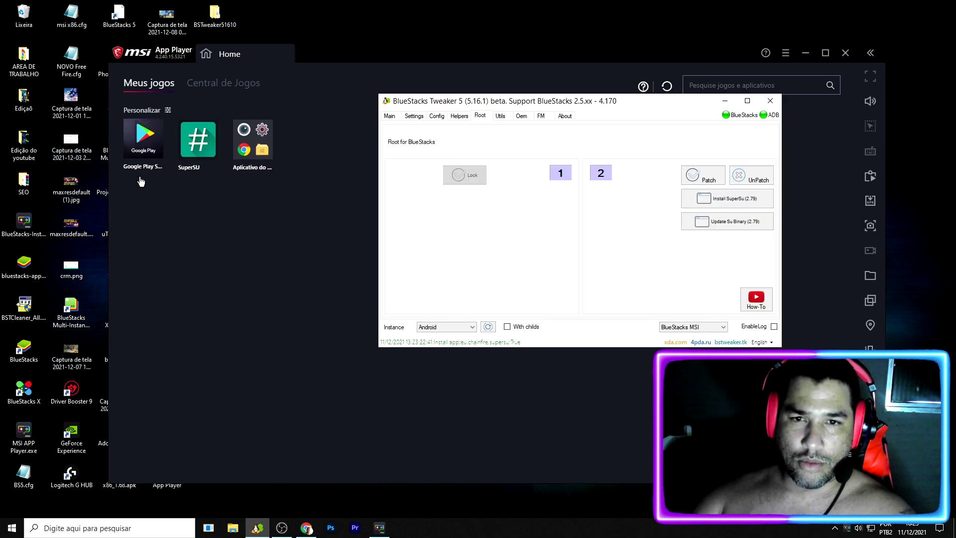
Open SuperSU in the emulator as Expert and update the SU binary using the Normal installation method.
click(317, 223)
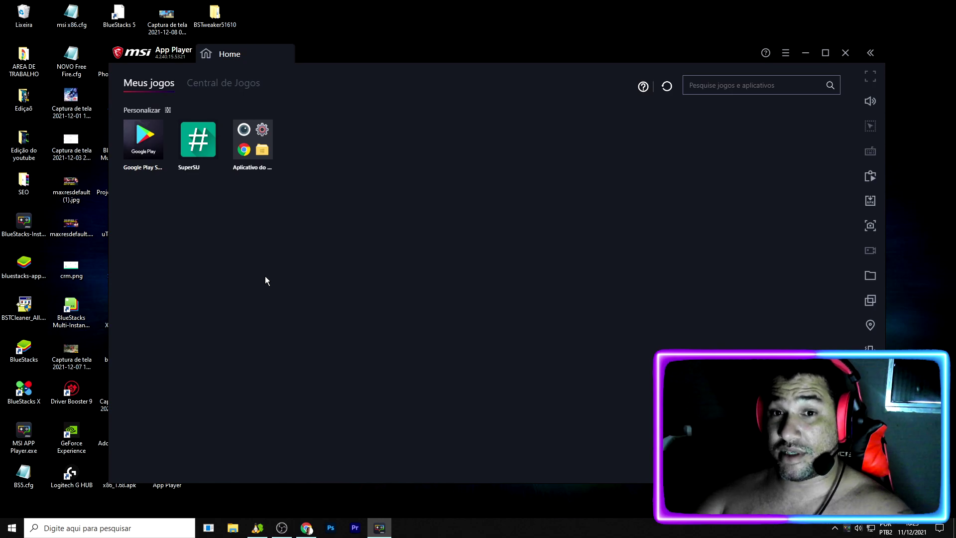
click(188, 144)
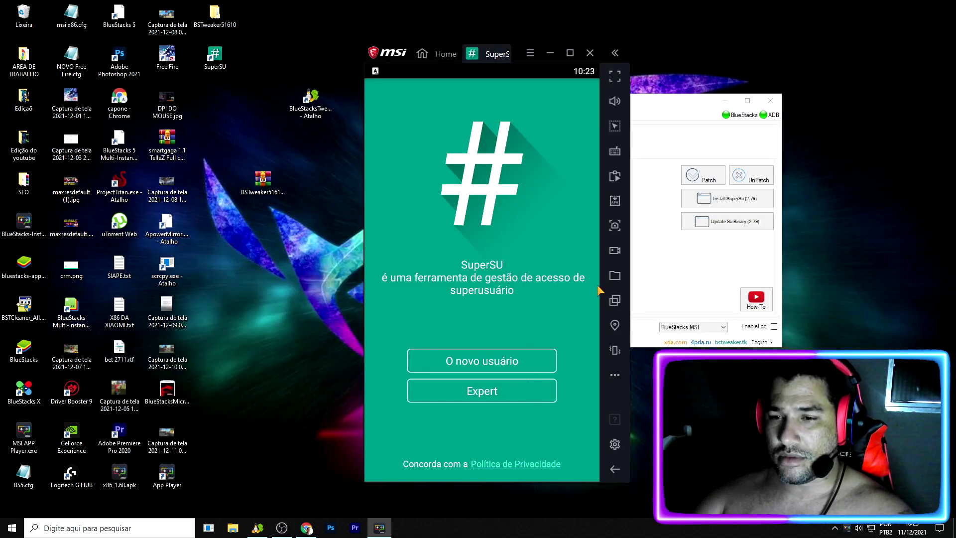
click(505, 393)
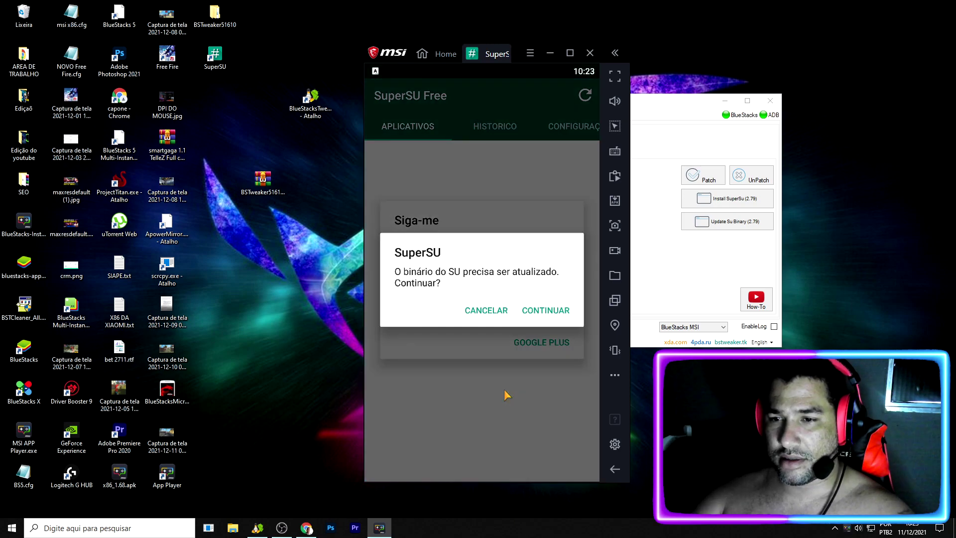
click(556, 314)
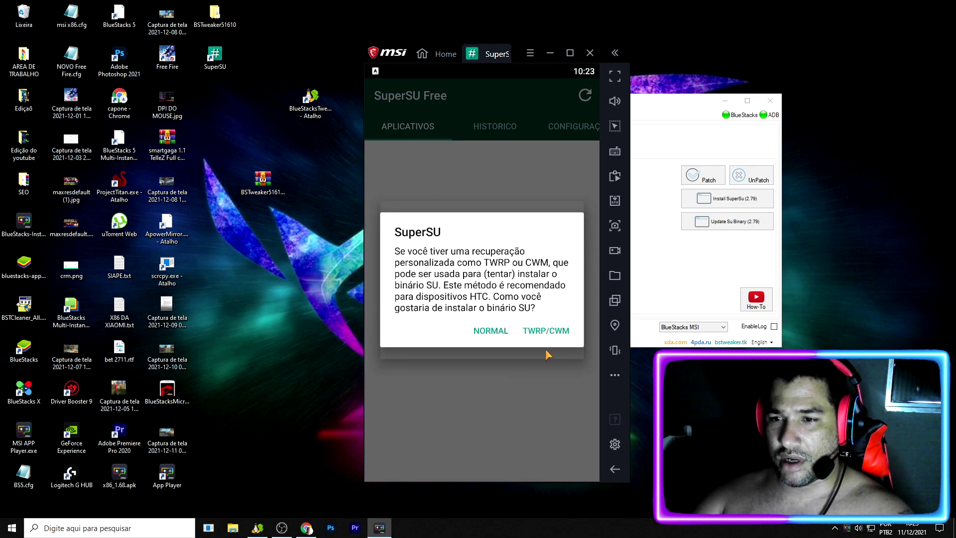
click(491, 330)
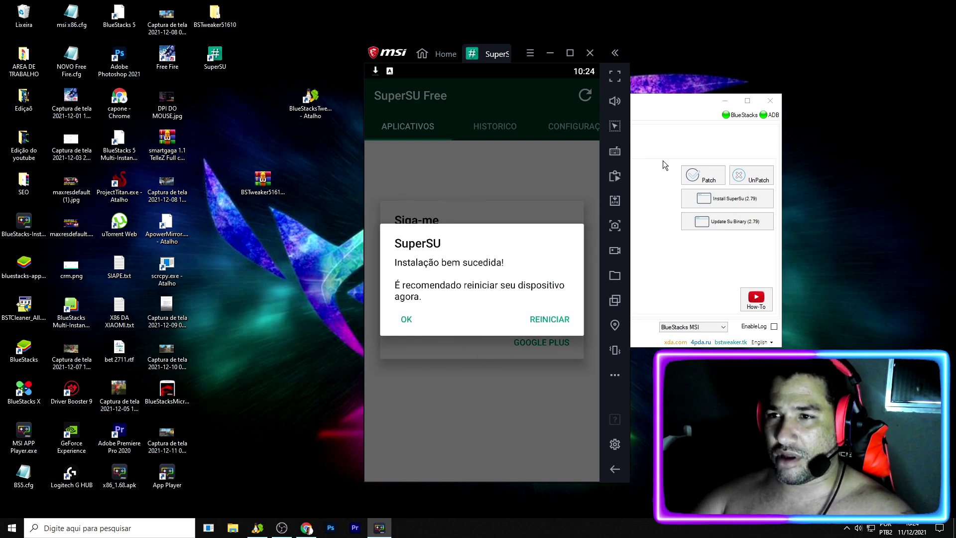
Return to BlueStacks Tweaker, force kill the running emulator and start it again.
click(654, 128)
click(389, 115)
click(744, 185)
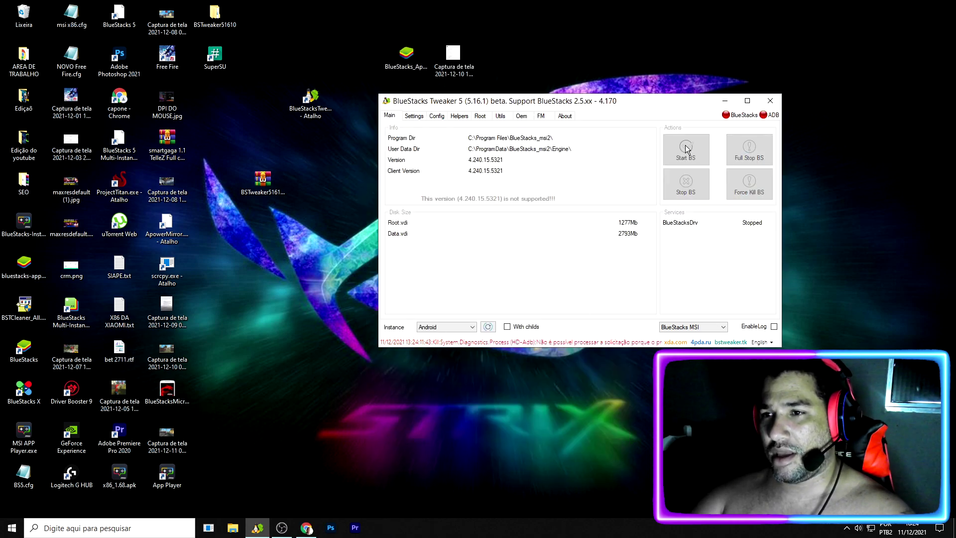
click(685, 148)
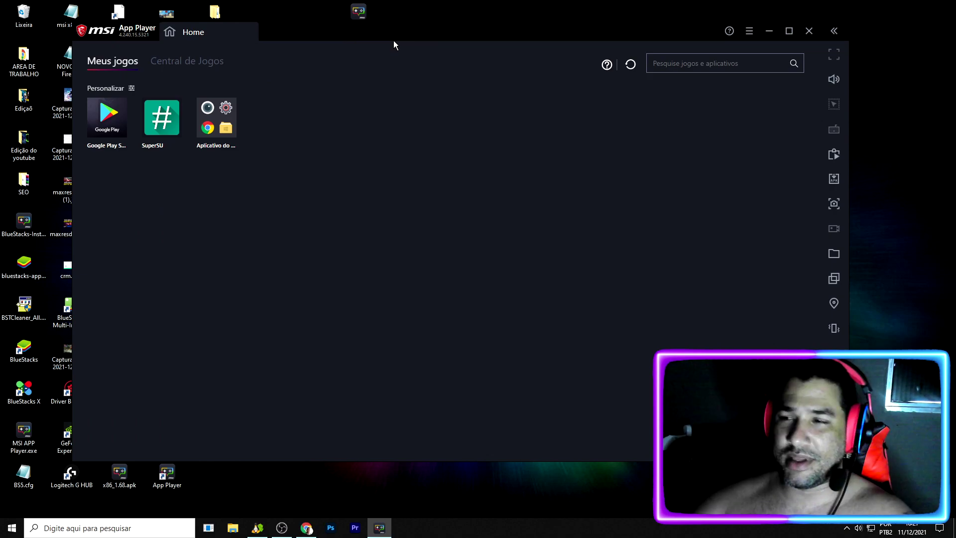
Install color-changer-pro-root-apk-v1.11.apk from the Downloads folder into MSI App Player.
click(834, 179)
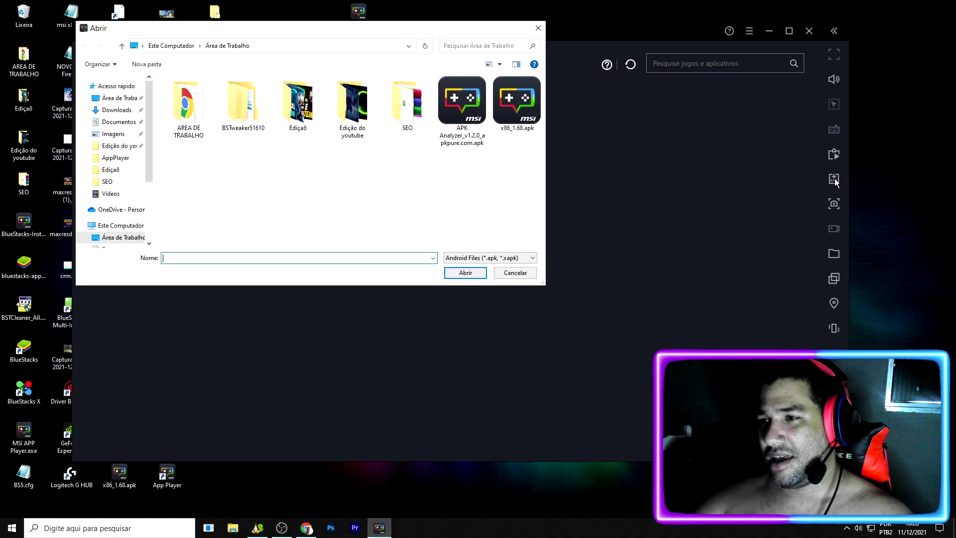
click(119, 110)
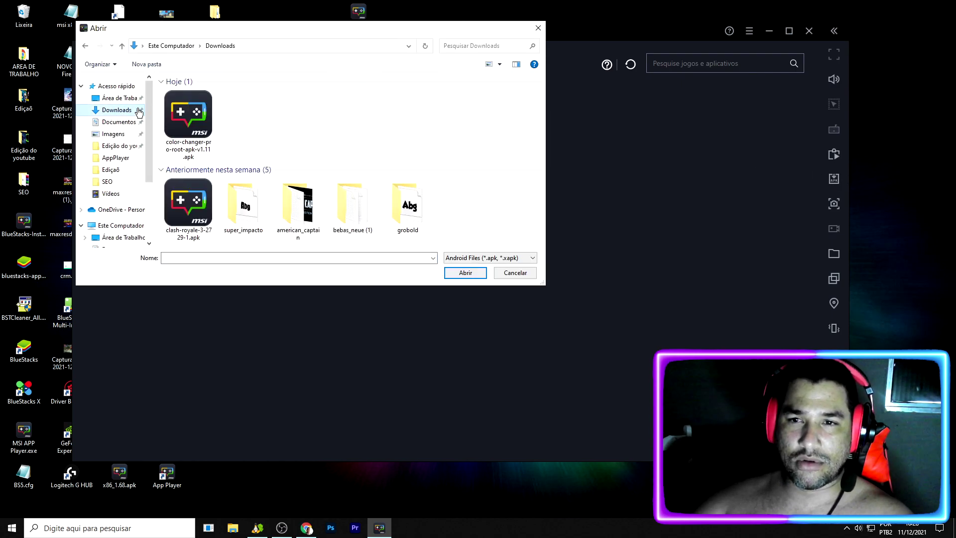
click(194, 128)
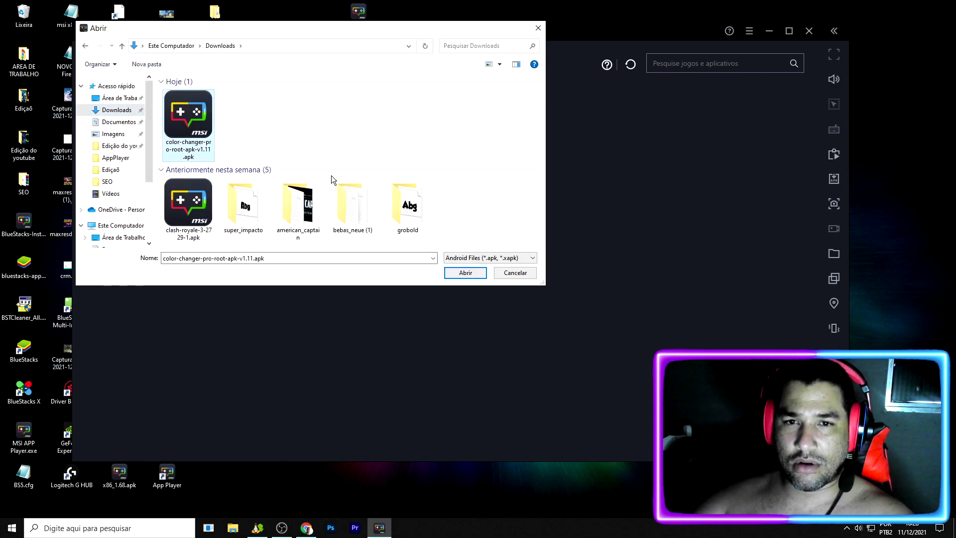
click(465, 272)
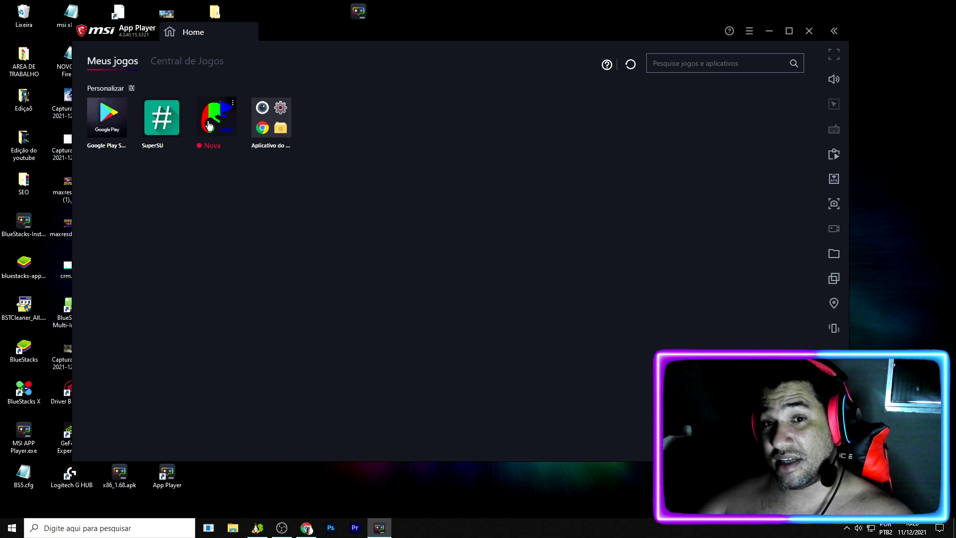
Launch Color Changer Pro, dismiss its update notes, open the Custom1 mode and grant the app superuser access.
click(209, 125)
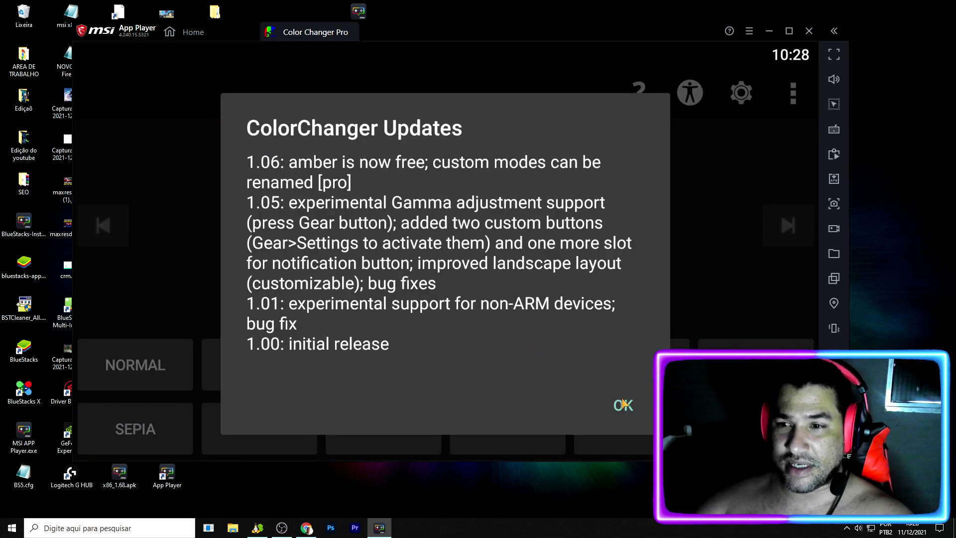
click(623, 403)
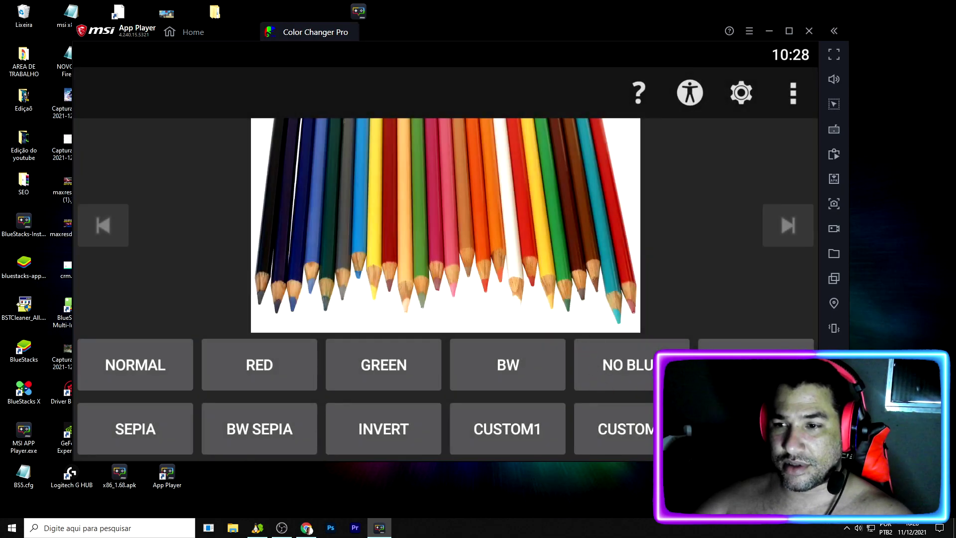
click(514, 425)
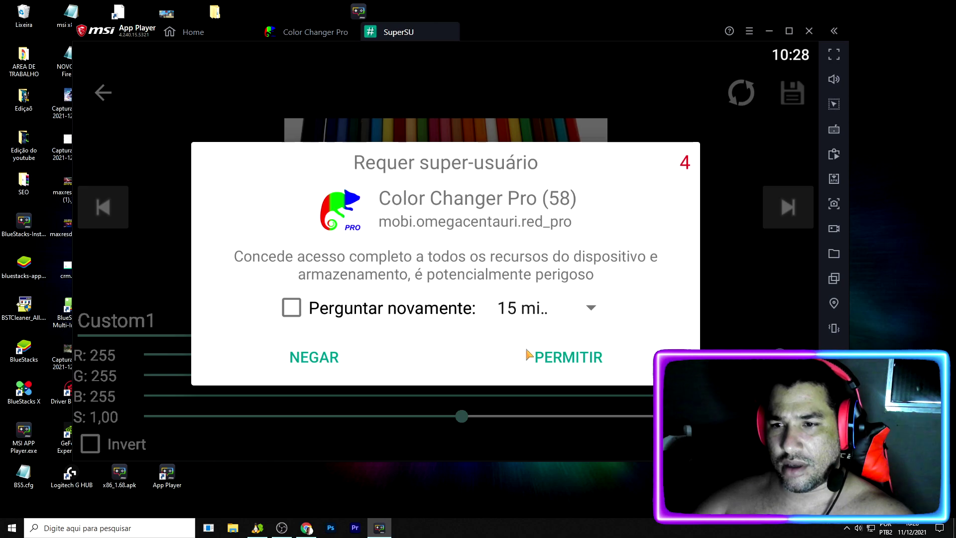
click(567, 359)
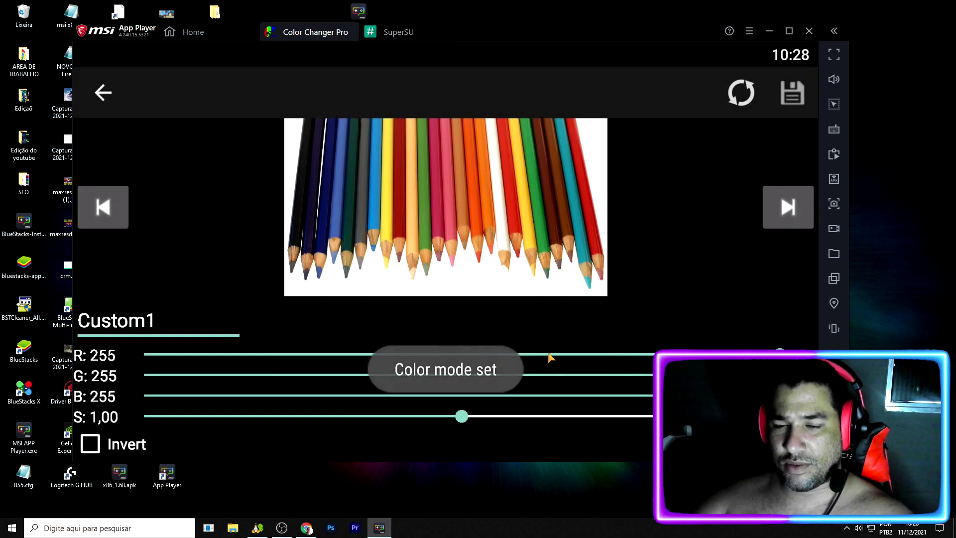
Set the Custom1 saturation (S) to 2,00, save the color mode and dismiss the custom settings notice.
drag(461, 416, 779, 416)
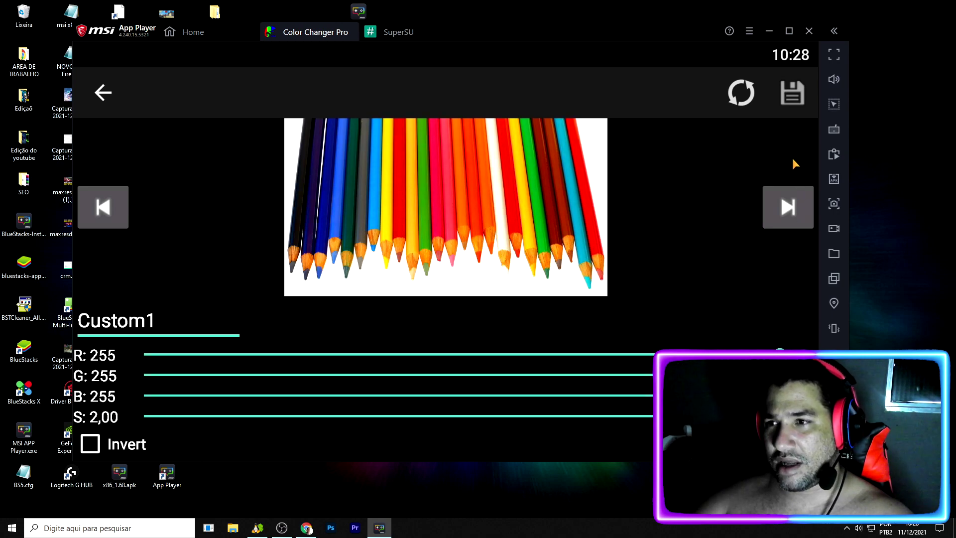
click(792, 98)
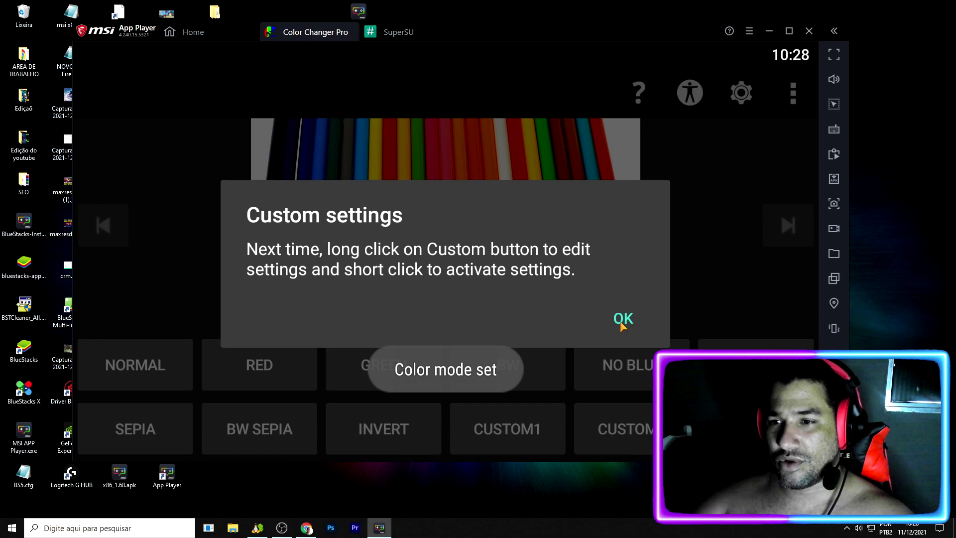
click(623, 319)
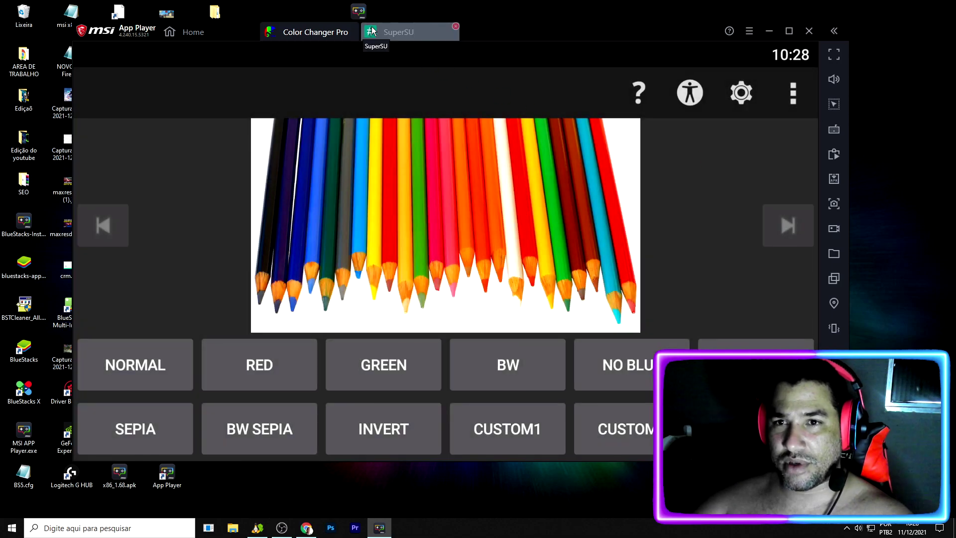
View SuperSU's list of root-enabled apps, close the open app tabs to return to Home and reposition the emulator window.
click(364, 32)
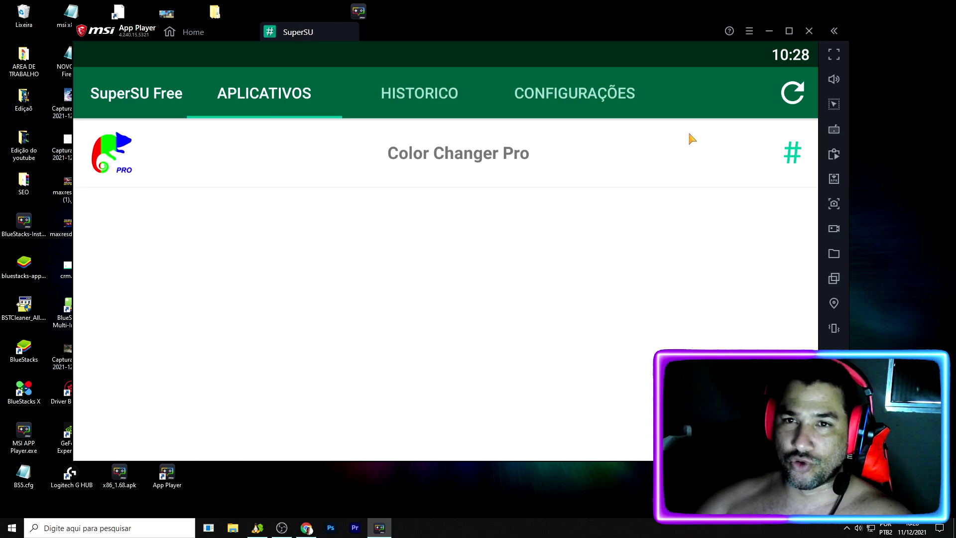
click(355, 27)
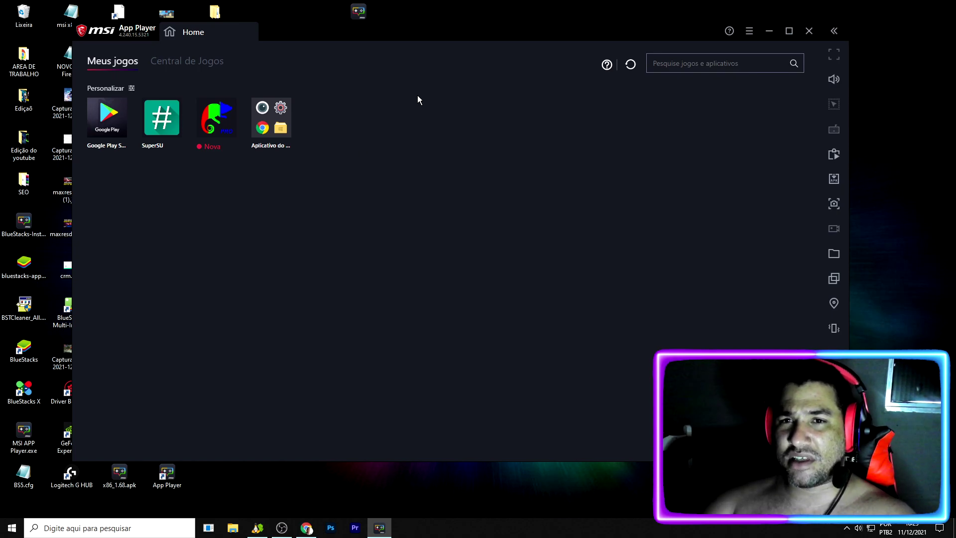
drag(443, 28, 521, 38)
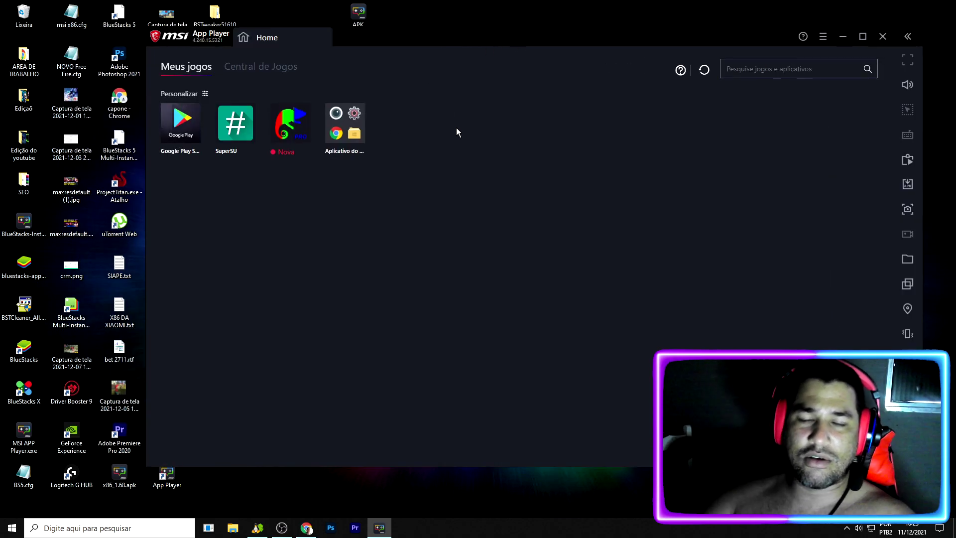